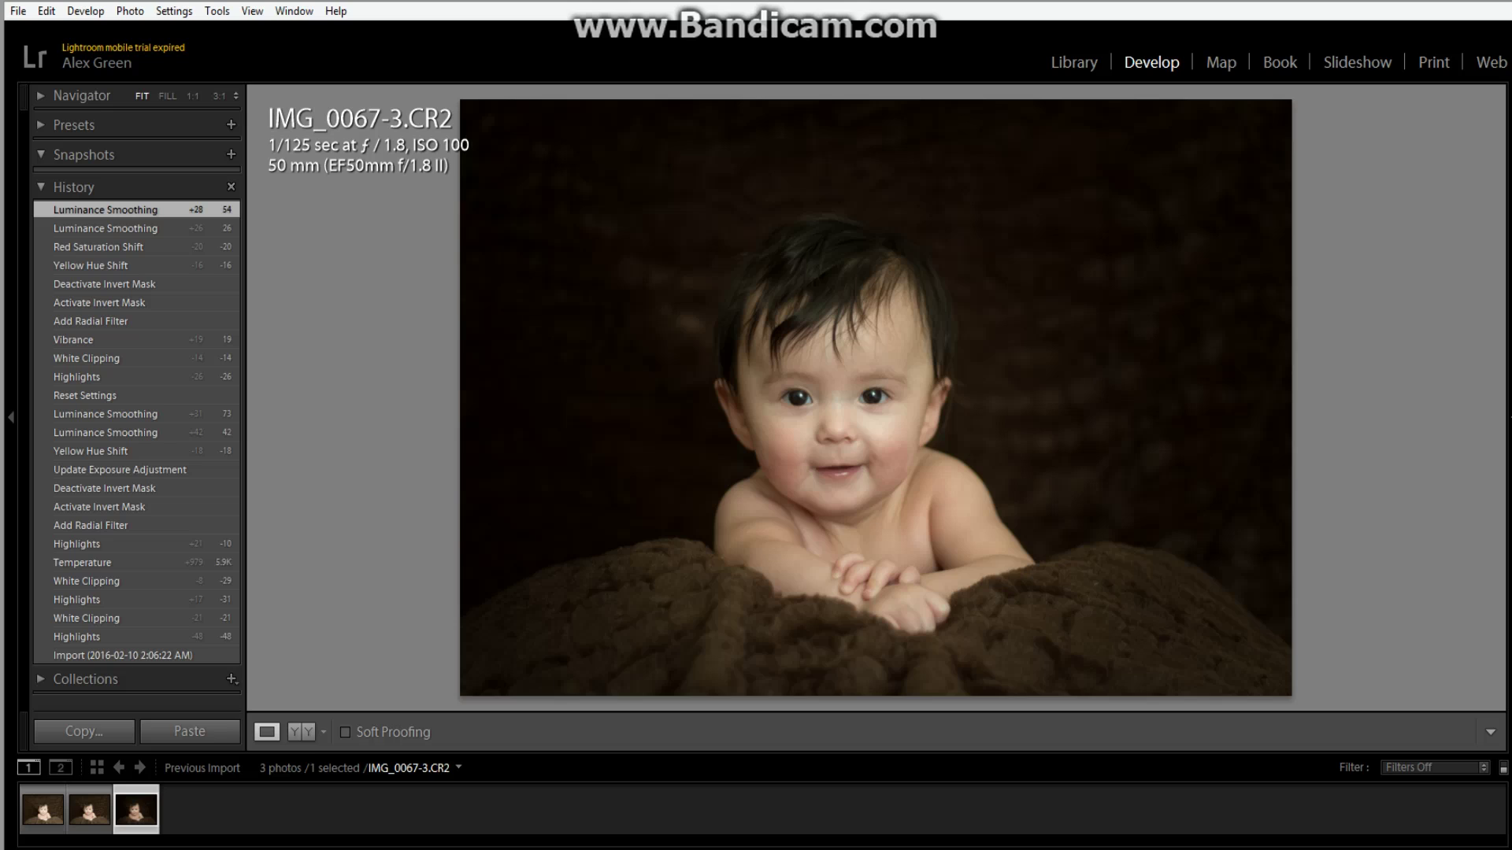
Show the develop adjustments for IMG_0067-3.CR2 and reset all of the photo's settings
key("F8")
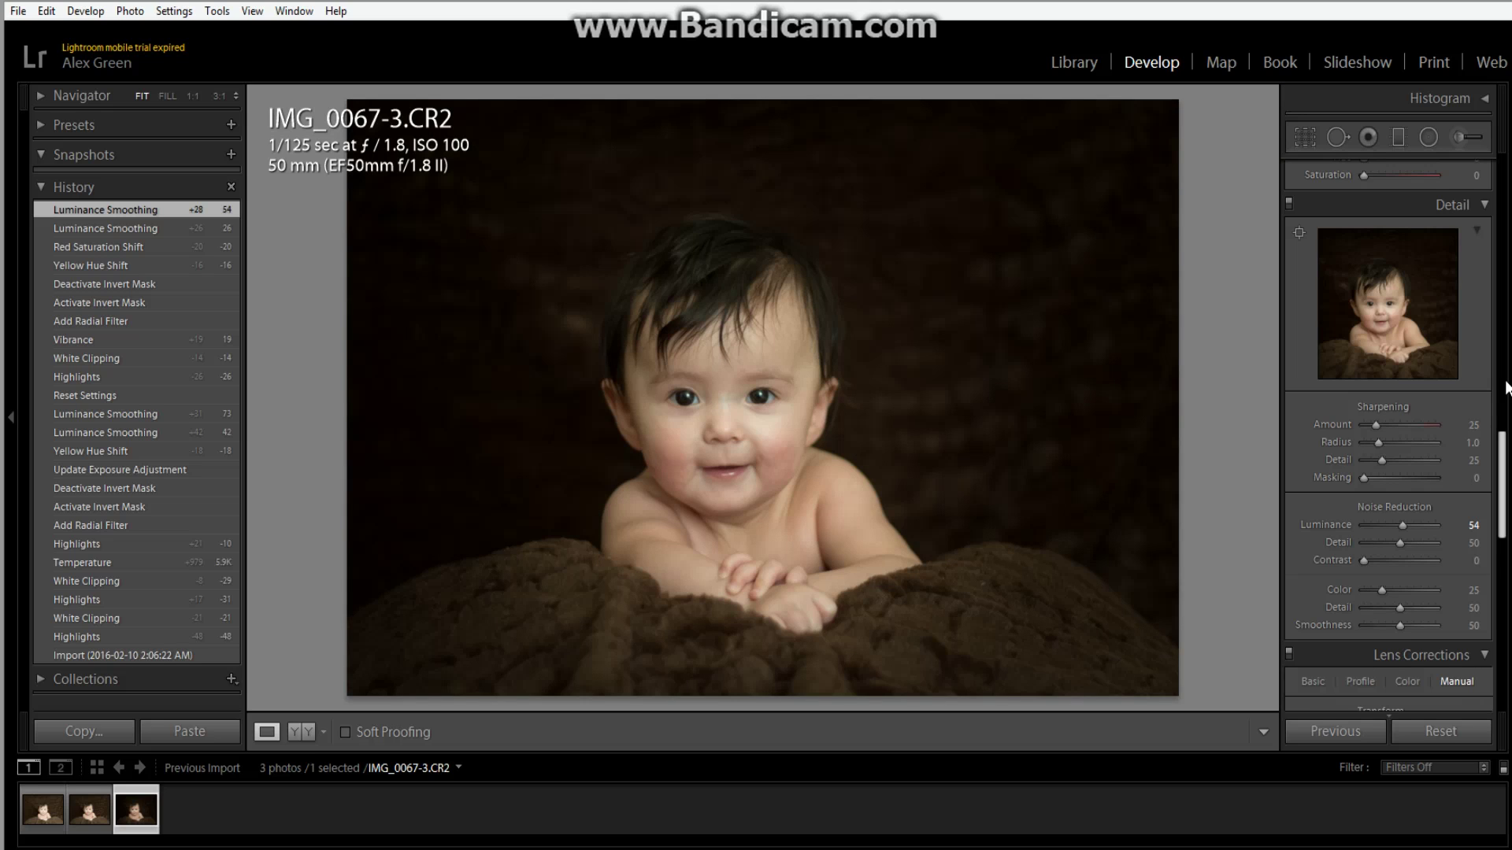
left_click(1434, 740)
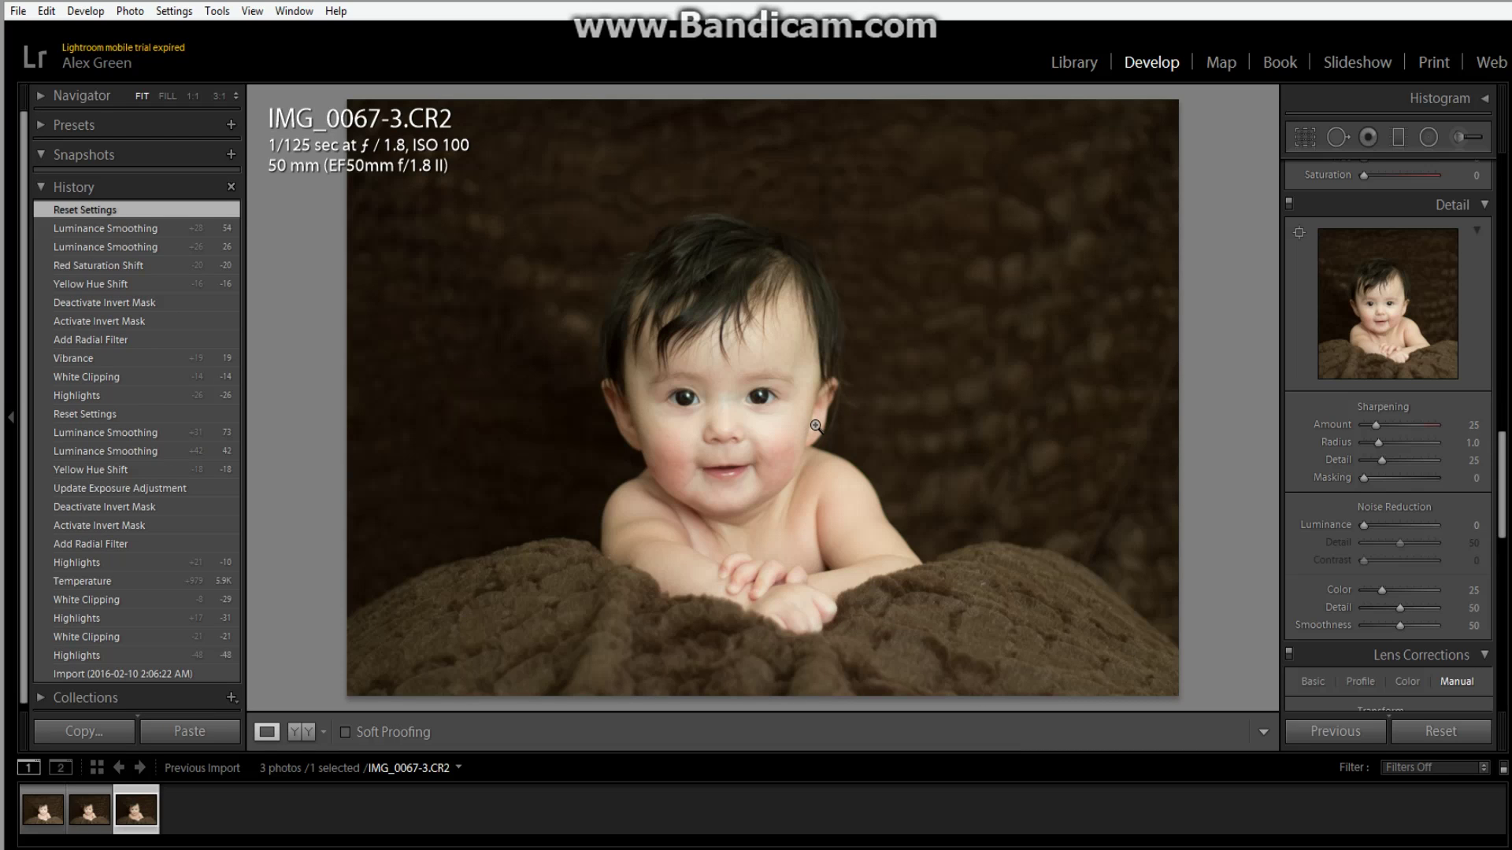
Set the photo's basic Highlights to −33 and Whites to −17
left_click_drag(1502, 477, 1491, 197)
scroll(1491, 197, "up", 5)
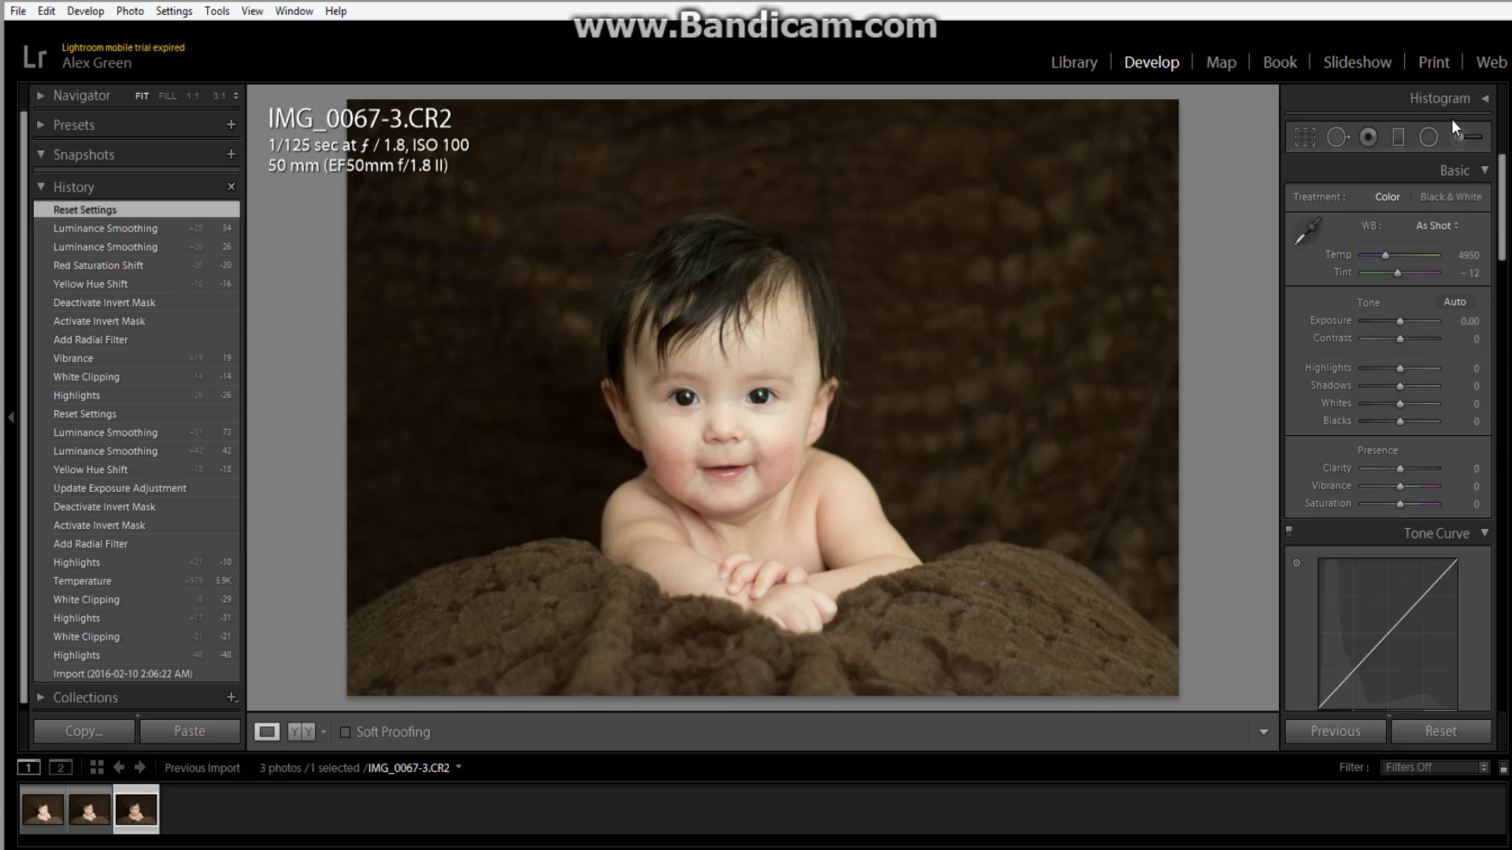
left_click(1428, 137)
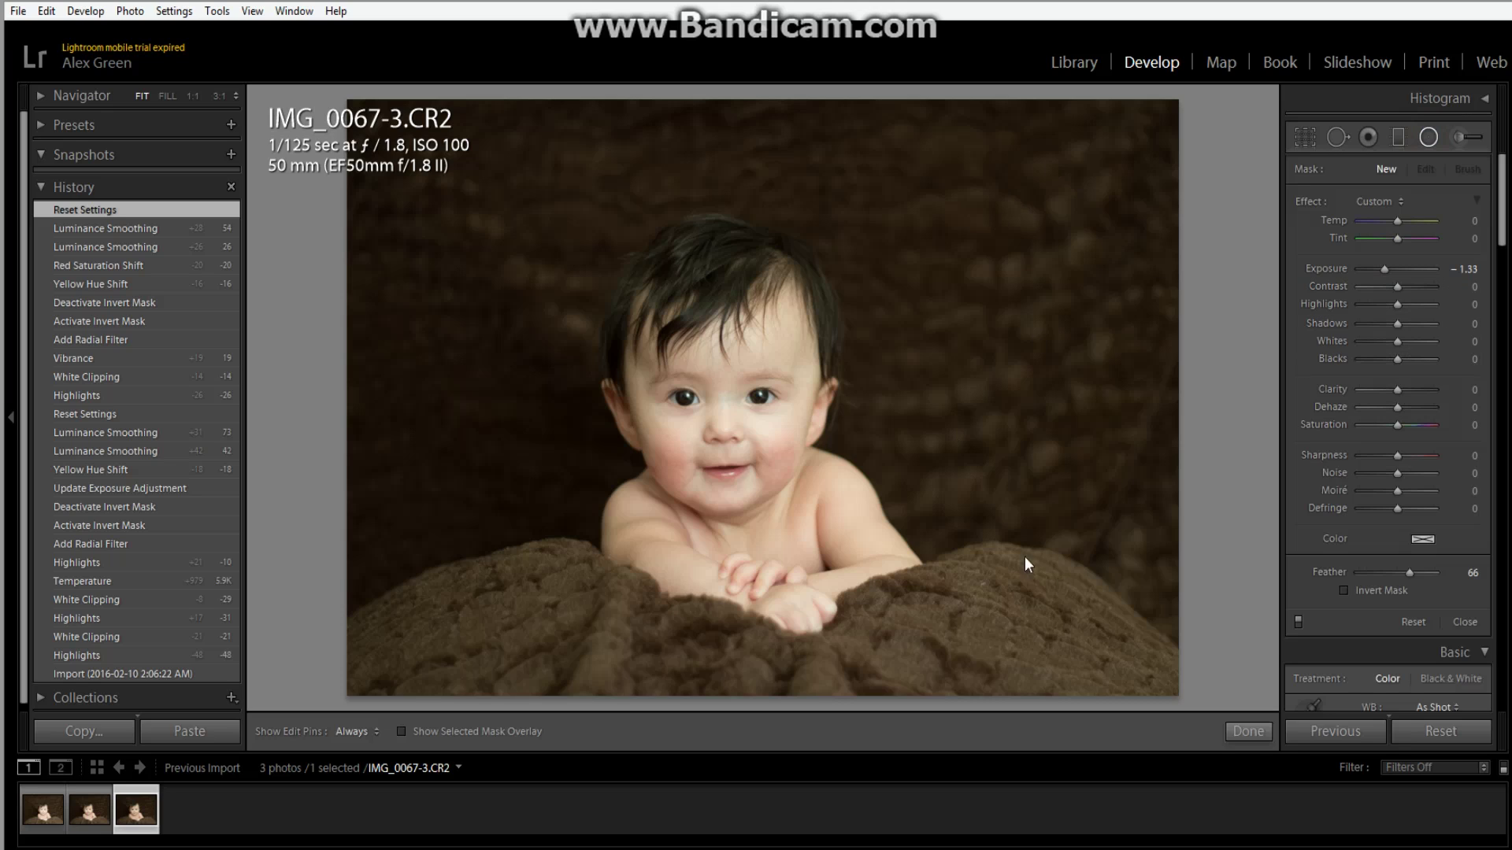
left_click_drag(1502, 207, 1506, 296)
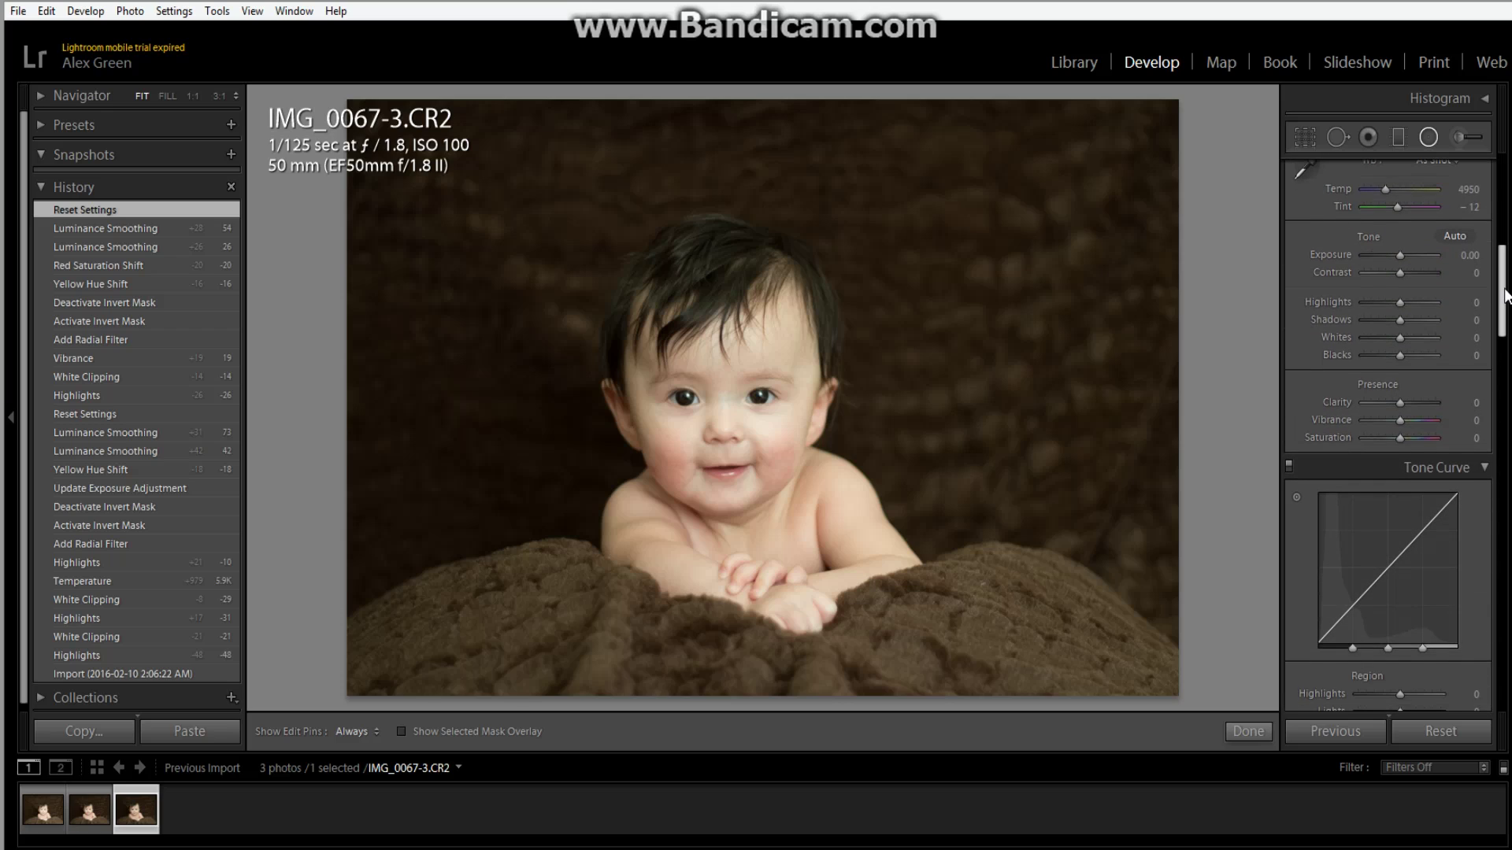
left_click_drag(1399, 302, 1392, 301)
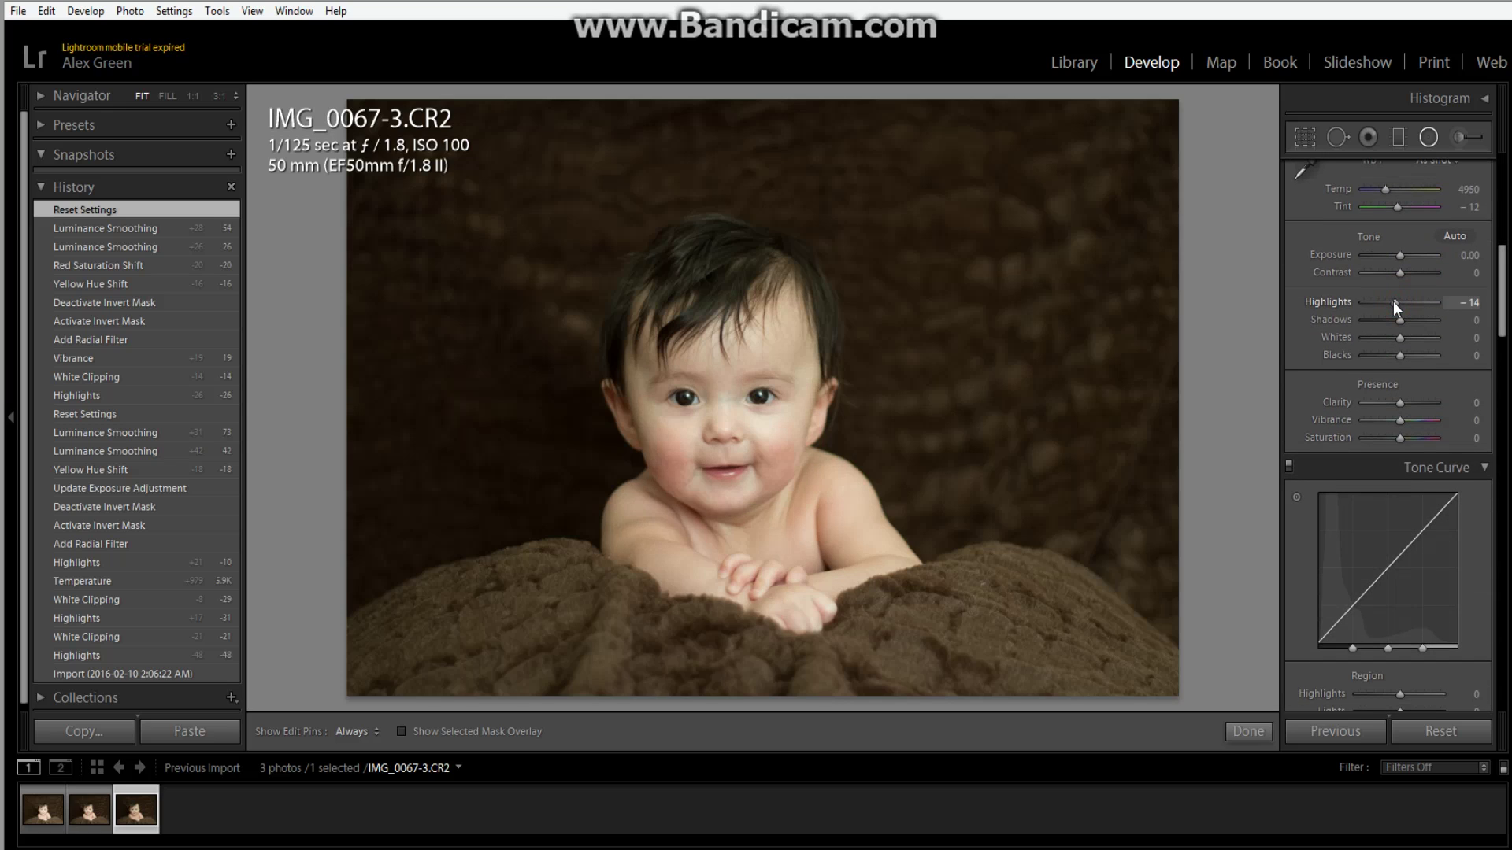
left_click_drag(1392, 301, 1392, 339)
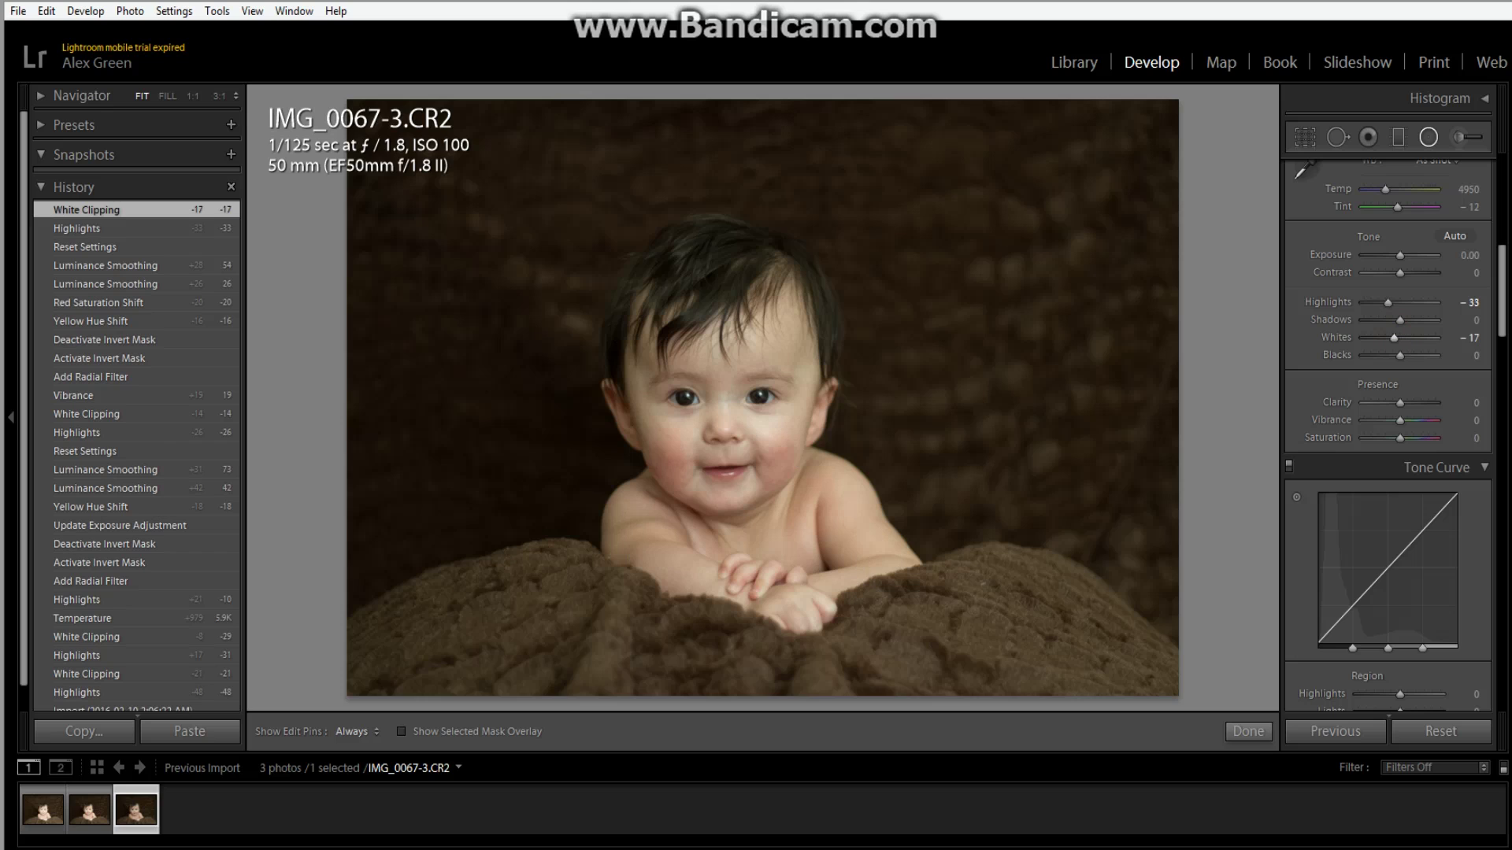
Draw a large radial filter centred on the baby's face, spanning most of the photo, and set its Exposure to −1.15
left_click_drag(1502, 309, 1509, 181)
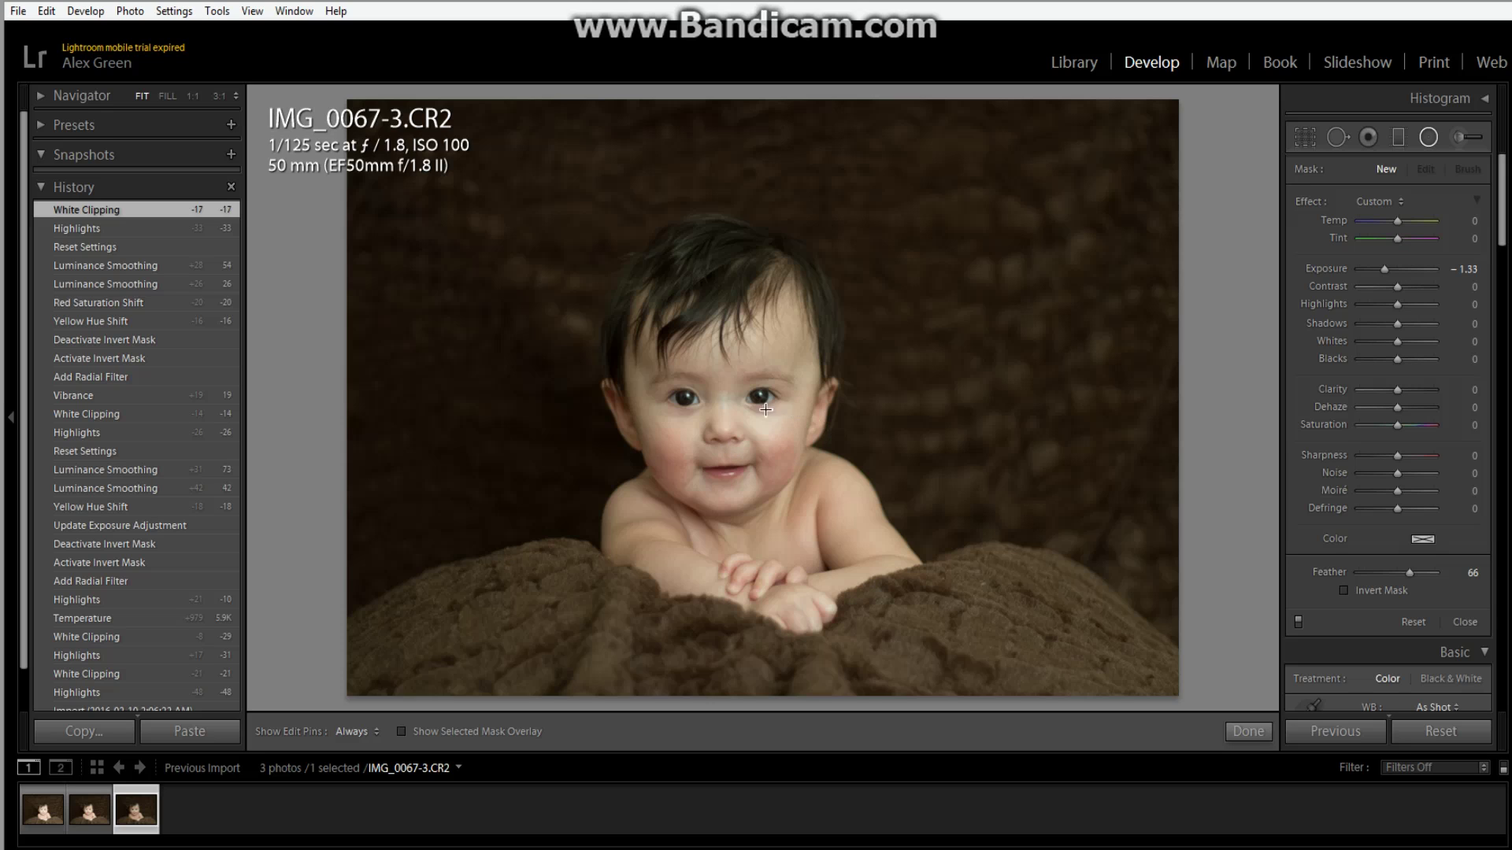
left_click(720, 429)
left_click_drag(786, 321, 1090, 114)
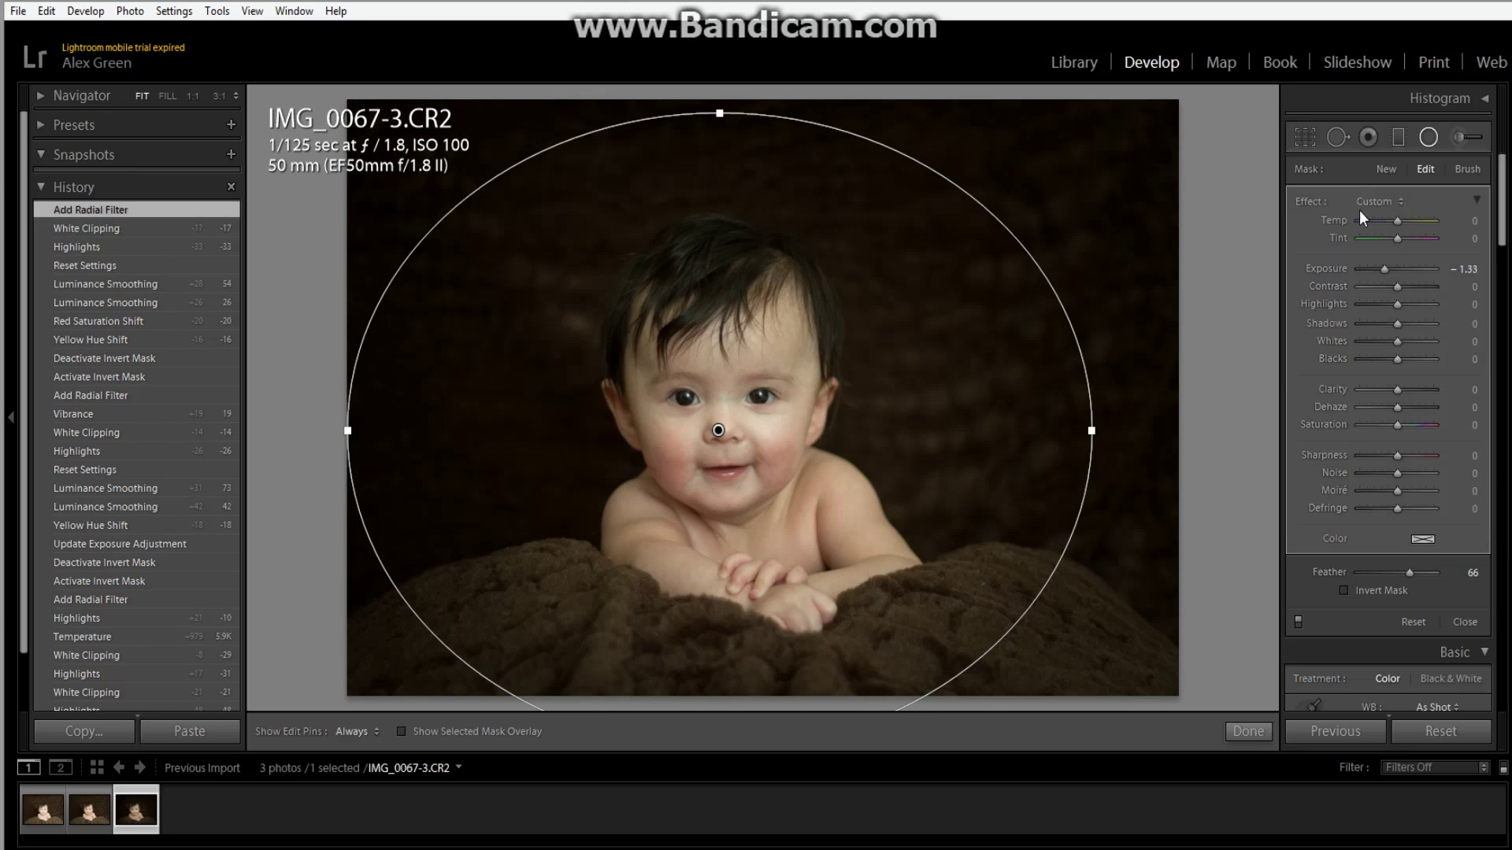
left_click(1386, 270)
mouse_move(1371, 268)
left_mouse_down()
mouse_move(1434, 256)
mouse_move(1386, 276)
left_mouse_up()
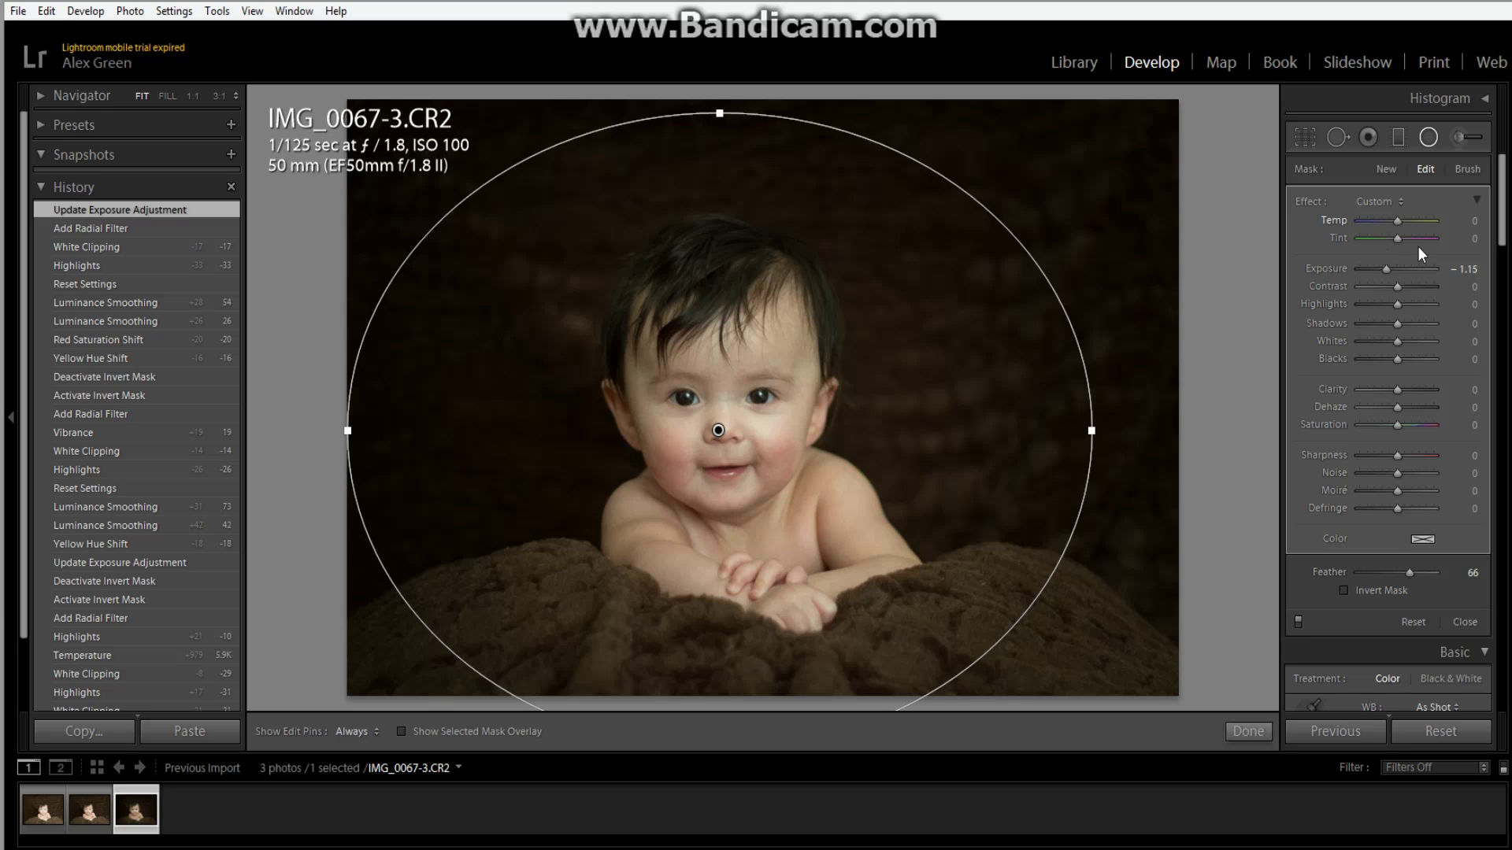
Set the radial filter's Clarity and Sharpness to −100 with Invert Mask off, and finish the filter
left_click(1342, 592)
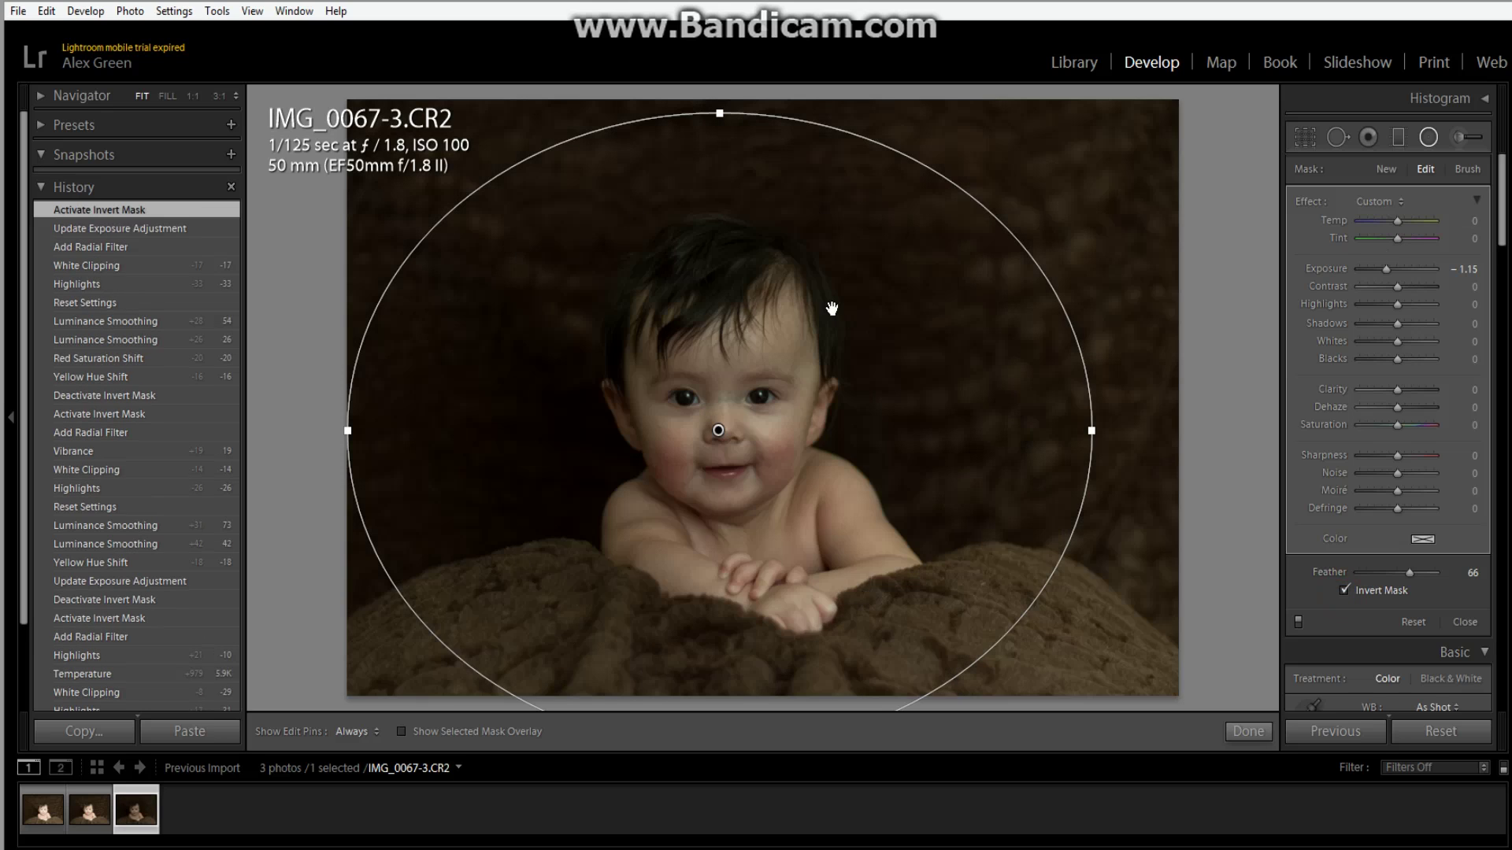
left_click(1345, 591)
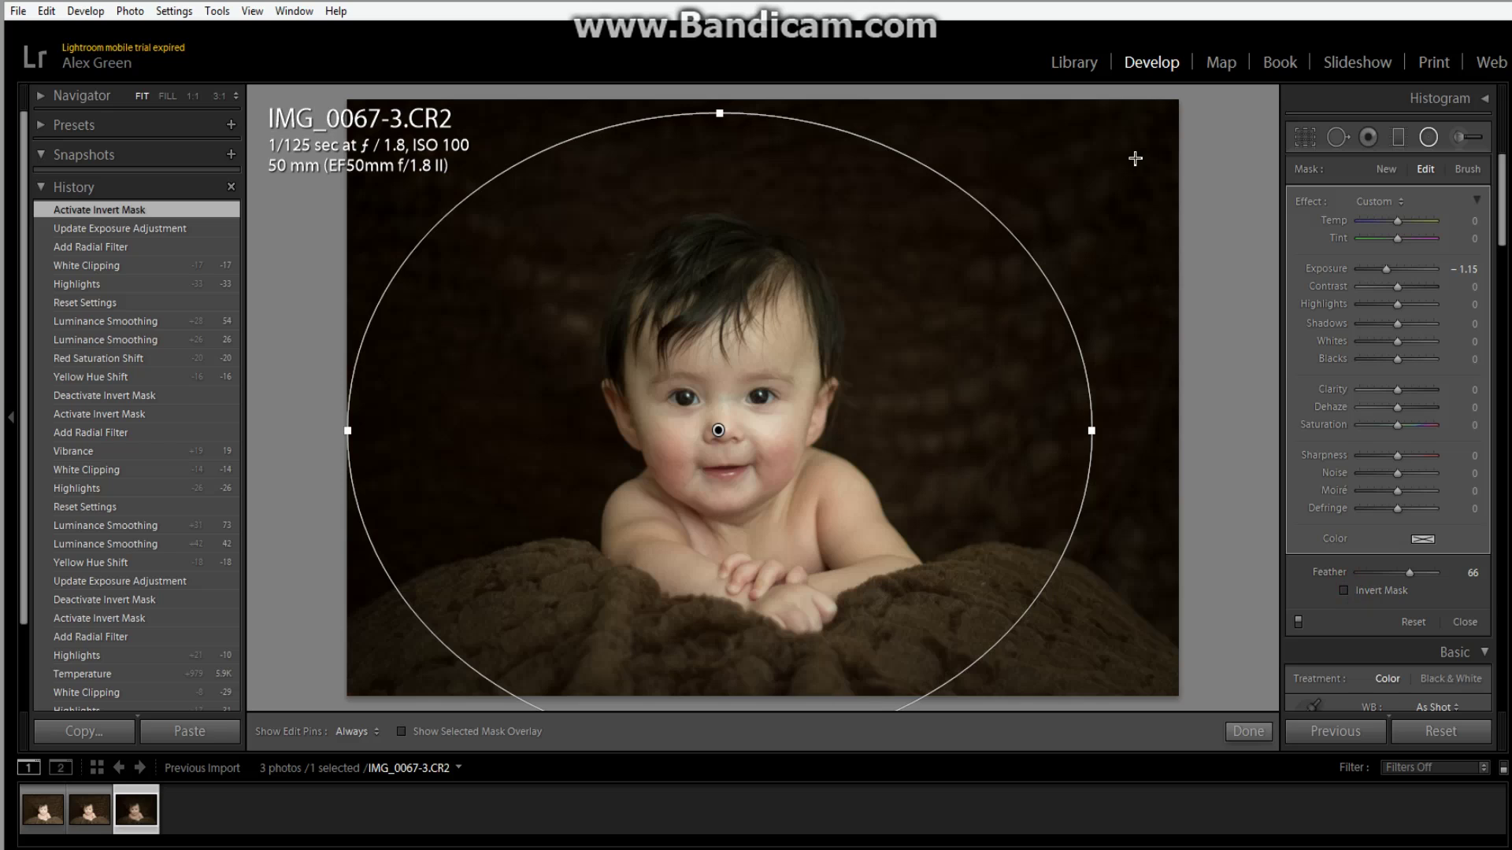
left_click(1397, 388)
left_click_drag(1397, 389, 1283, 437)
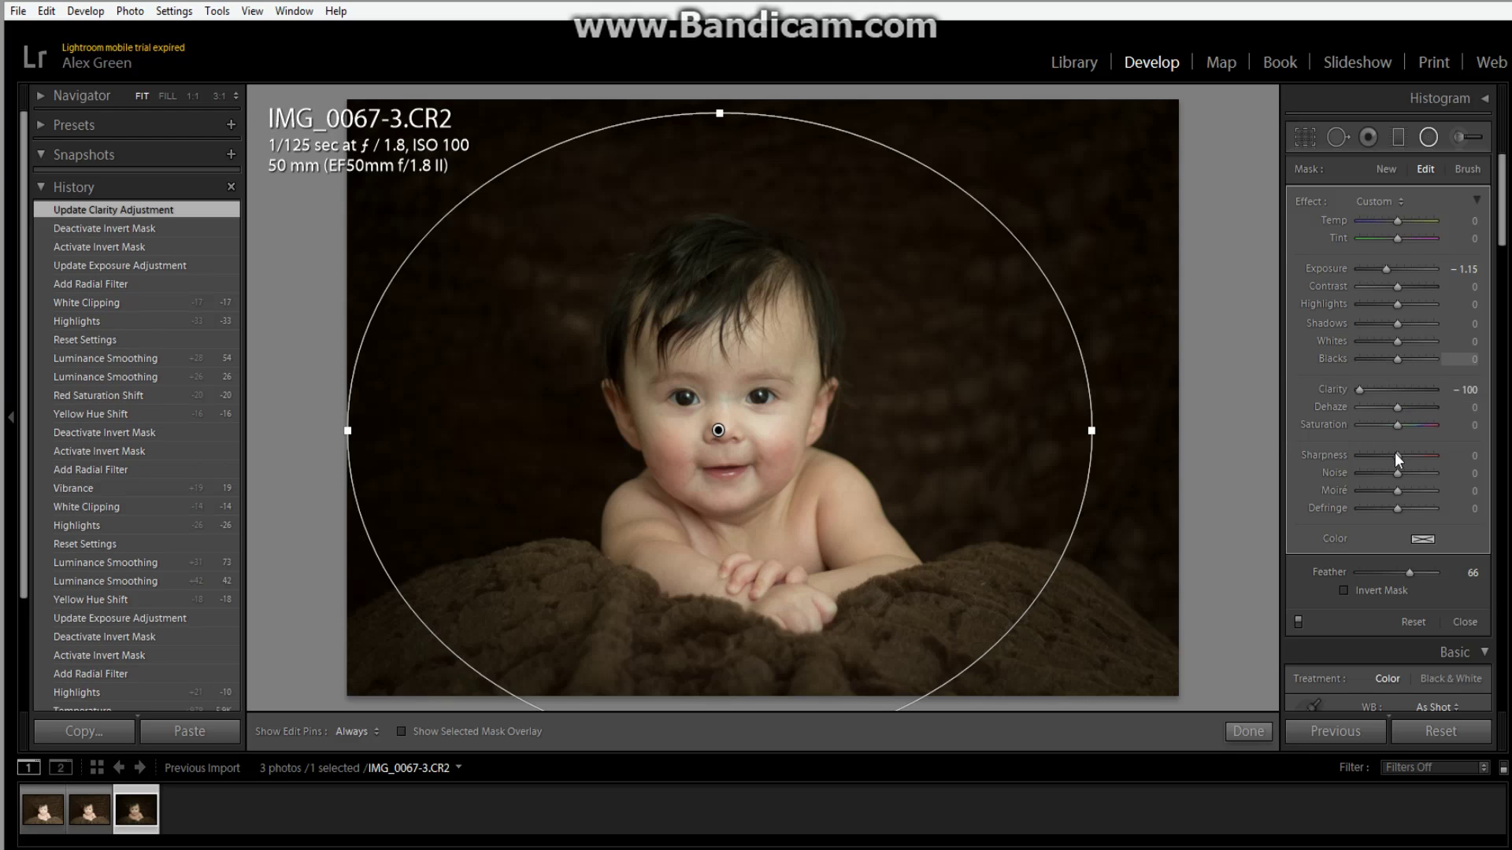
left_click_drag(1397, 455, 1331, 479)
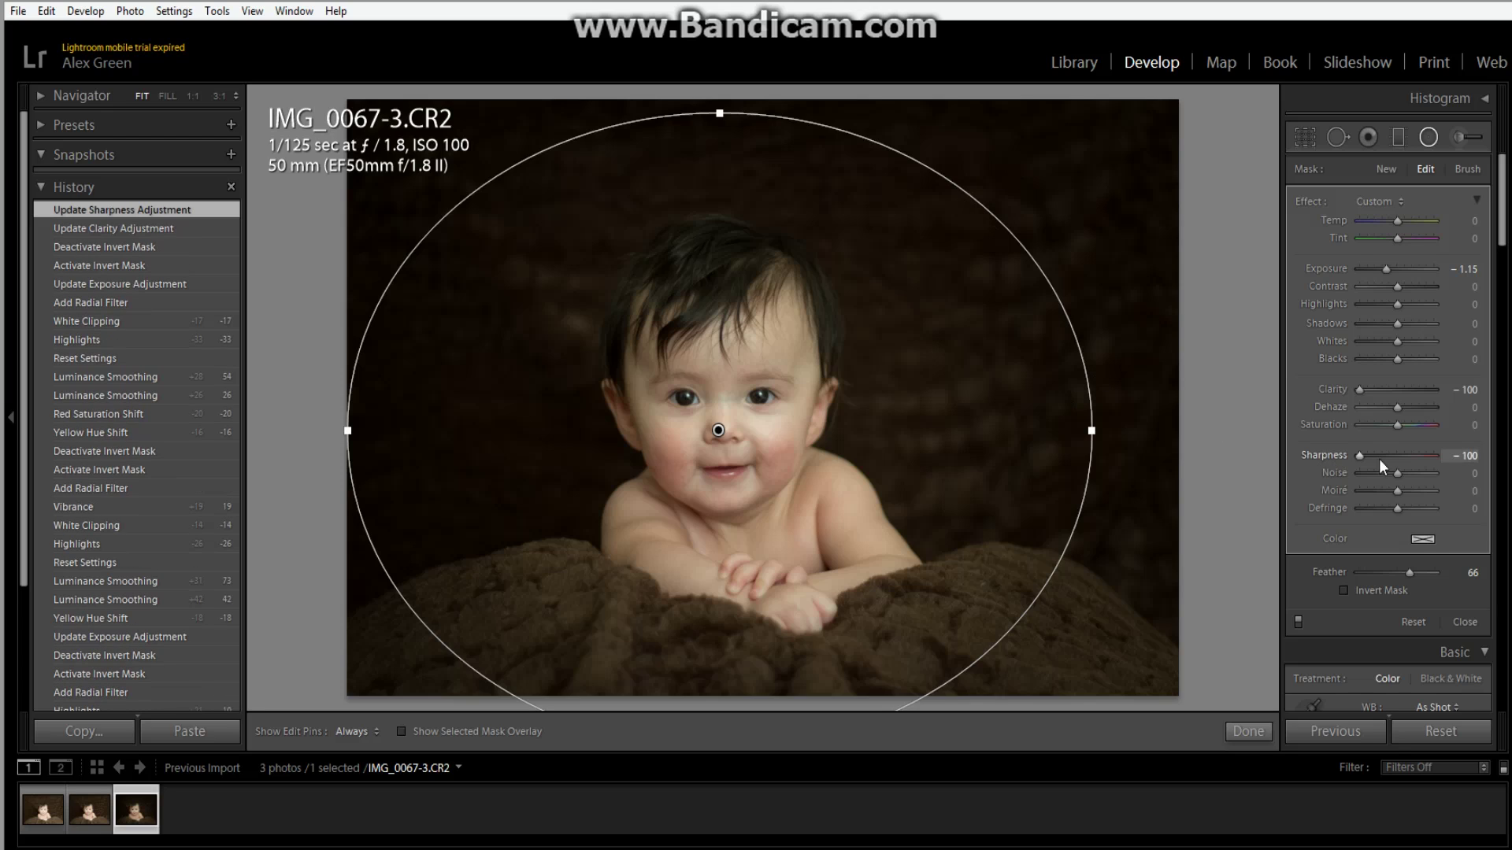
left_click(1262, 729)
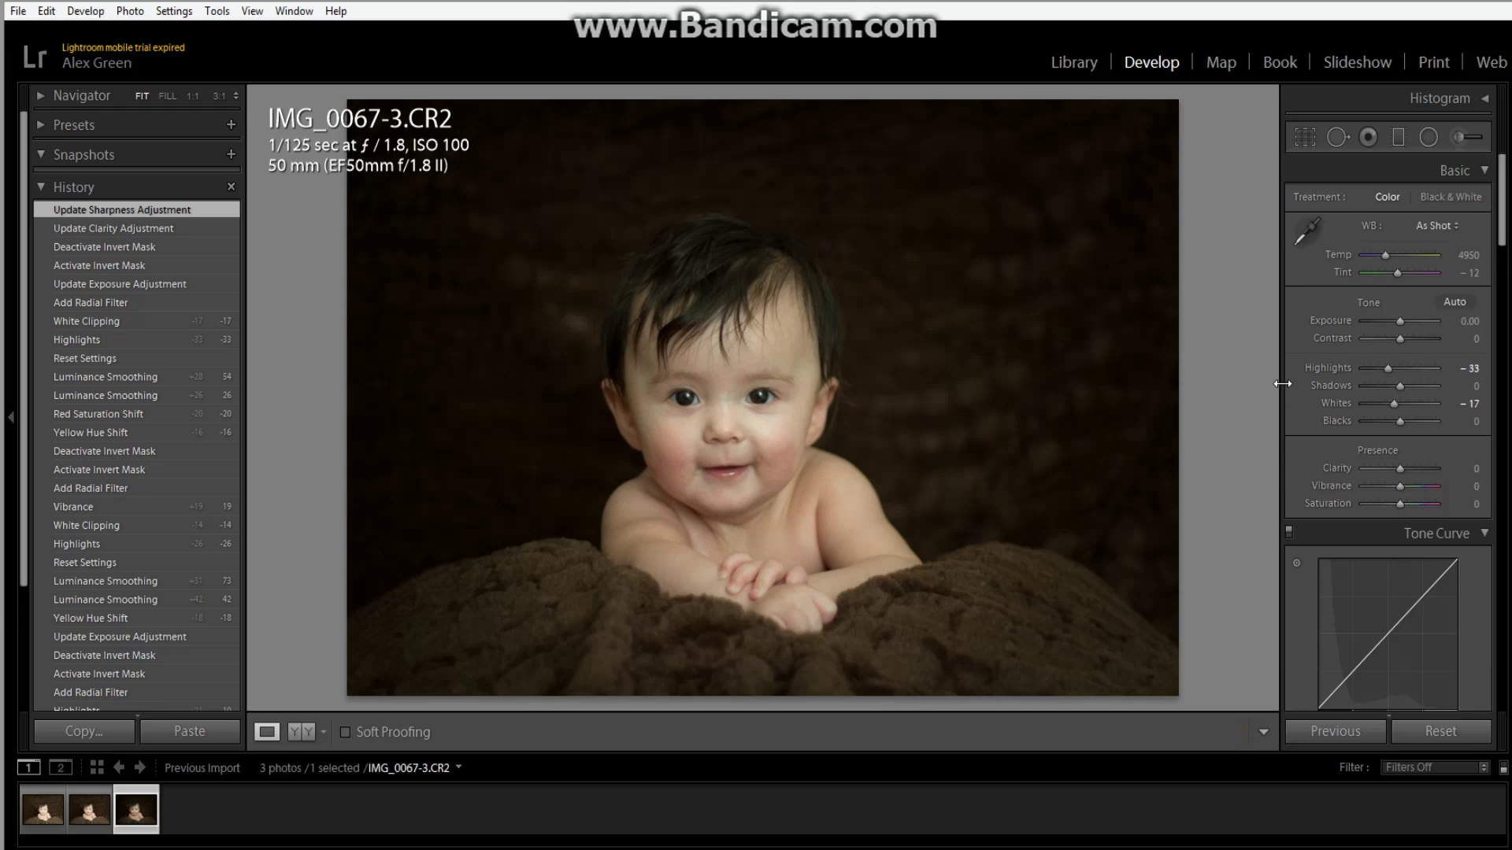
Shift the Yellow hue to −18 in the HSL adjustments
left_click_drag(1499, 186, 1501, 335)
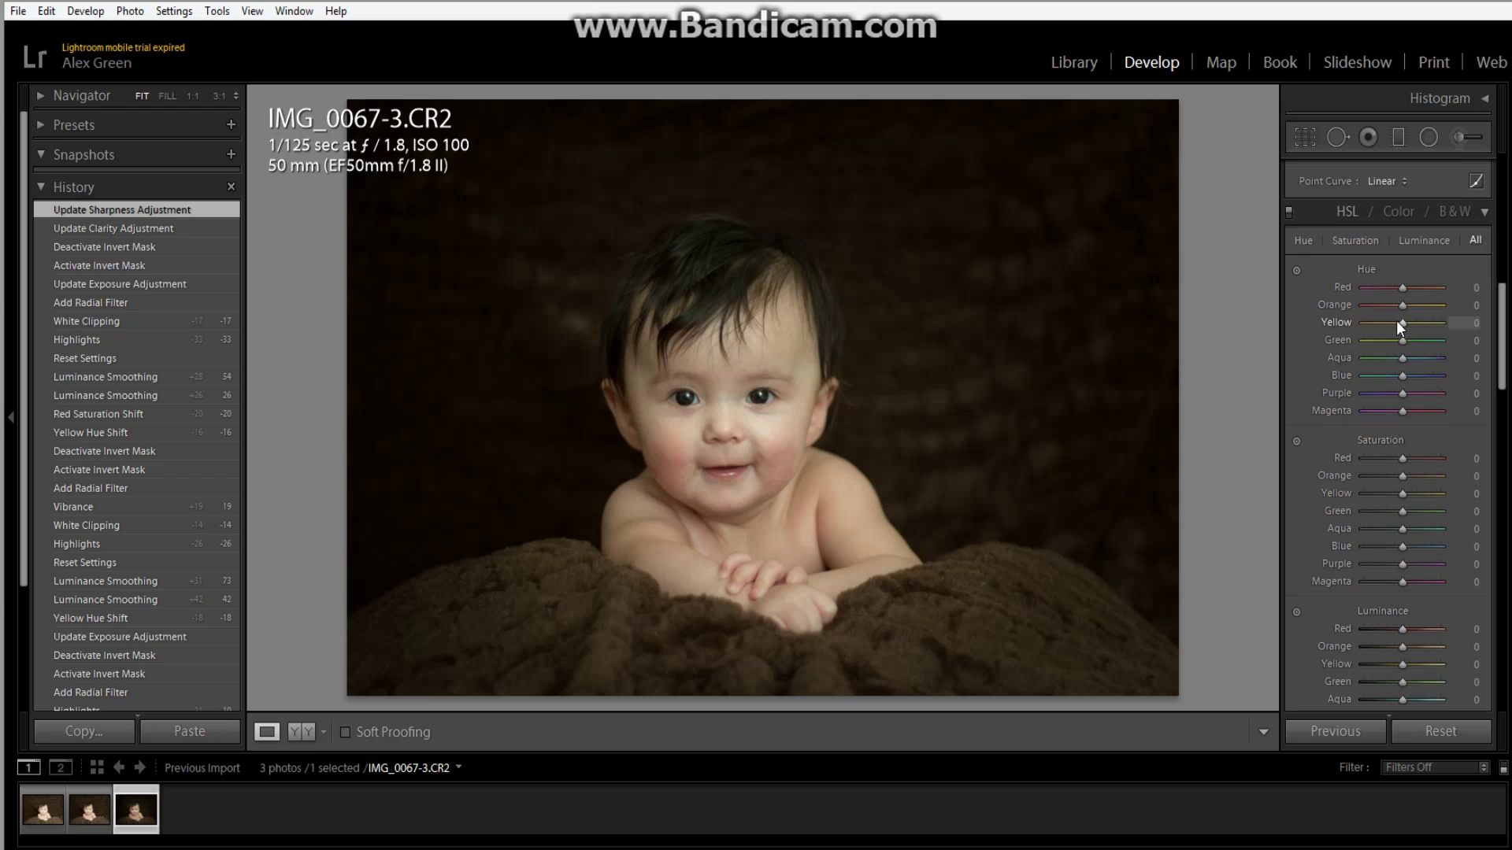
left_click_drag(1400, 325, 1394, 326)
Magnify the baby's skin in the Detail preview and adjust the Luminance noise reduction
left_click_drag(1500, 315, 1504, 489)
left_click(1384, 284)
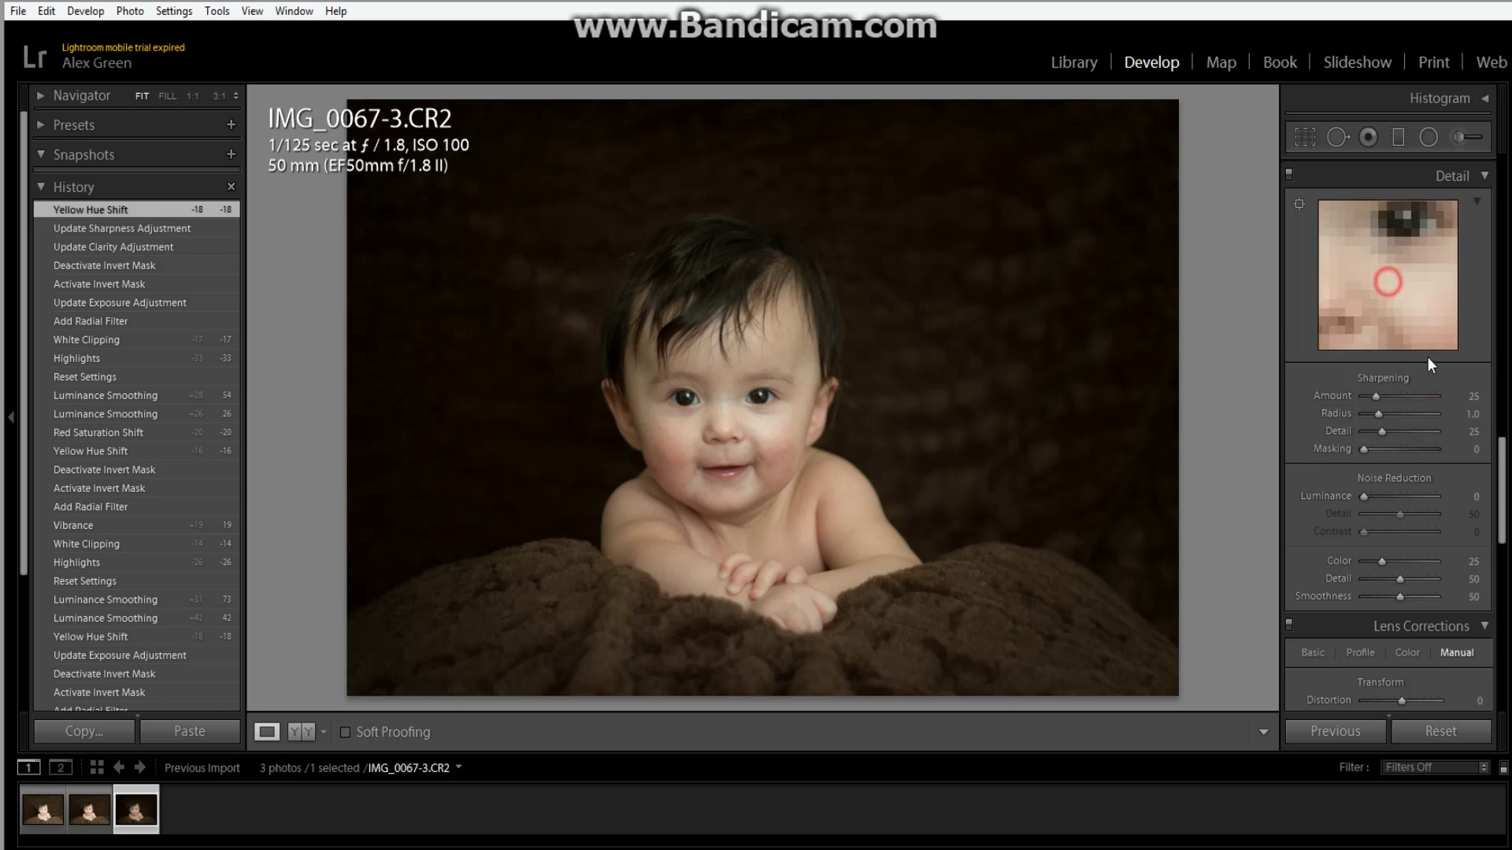
left_click_drag(1402, 260, 1374, 243)
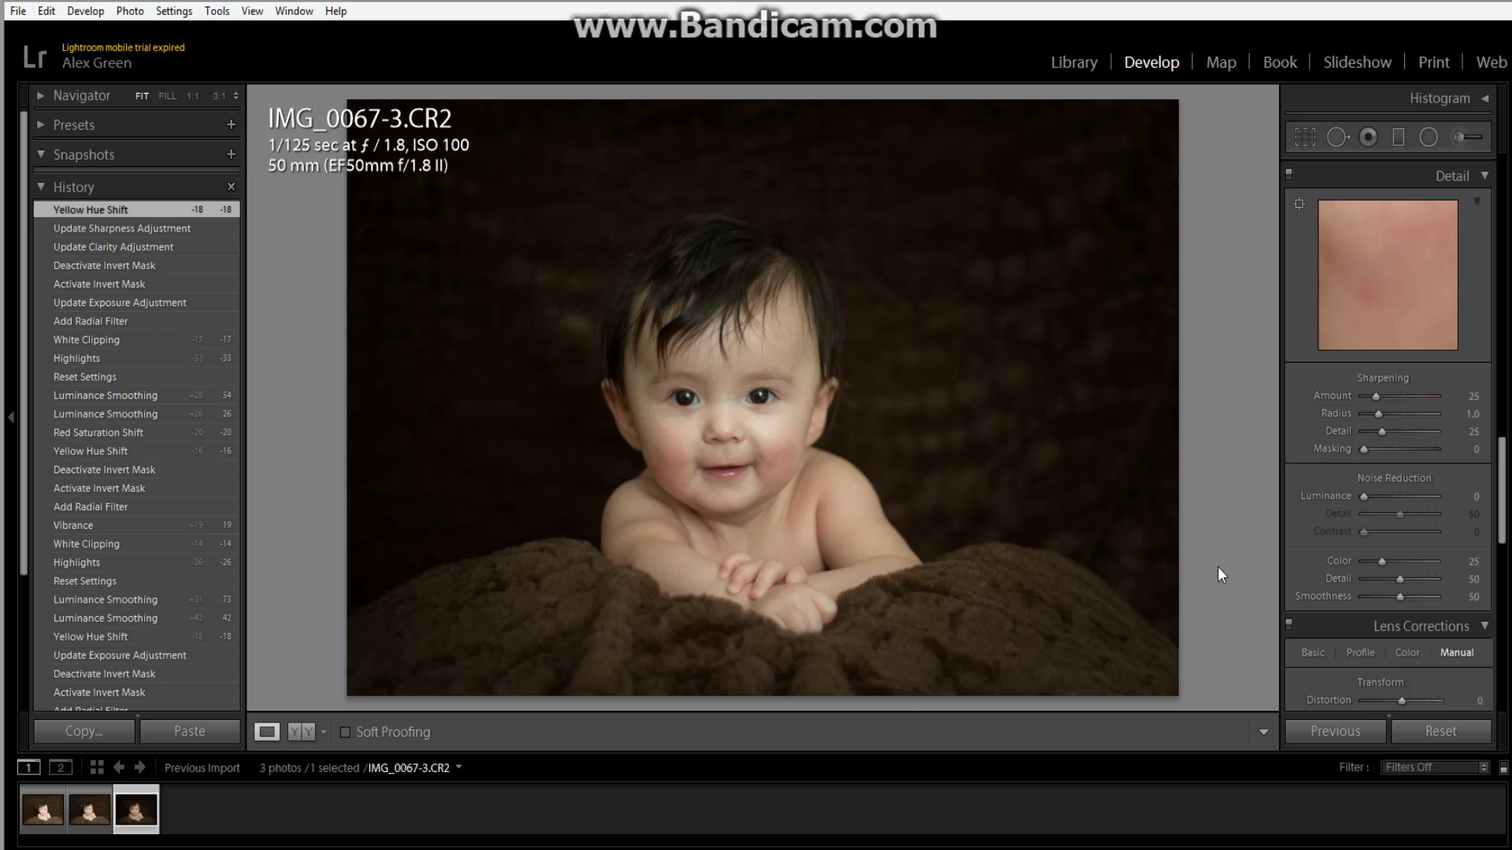
left_click(1382, 496)
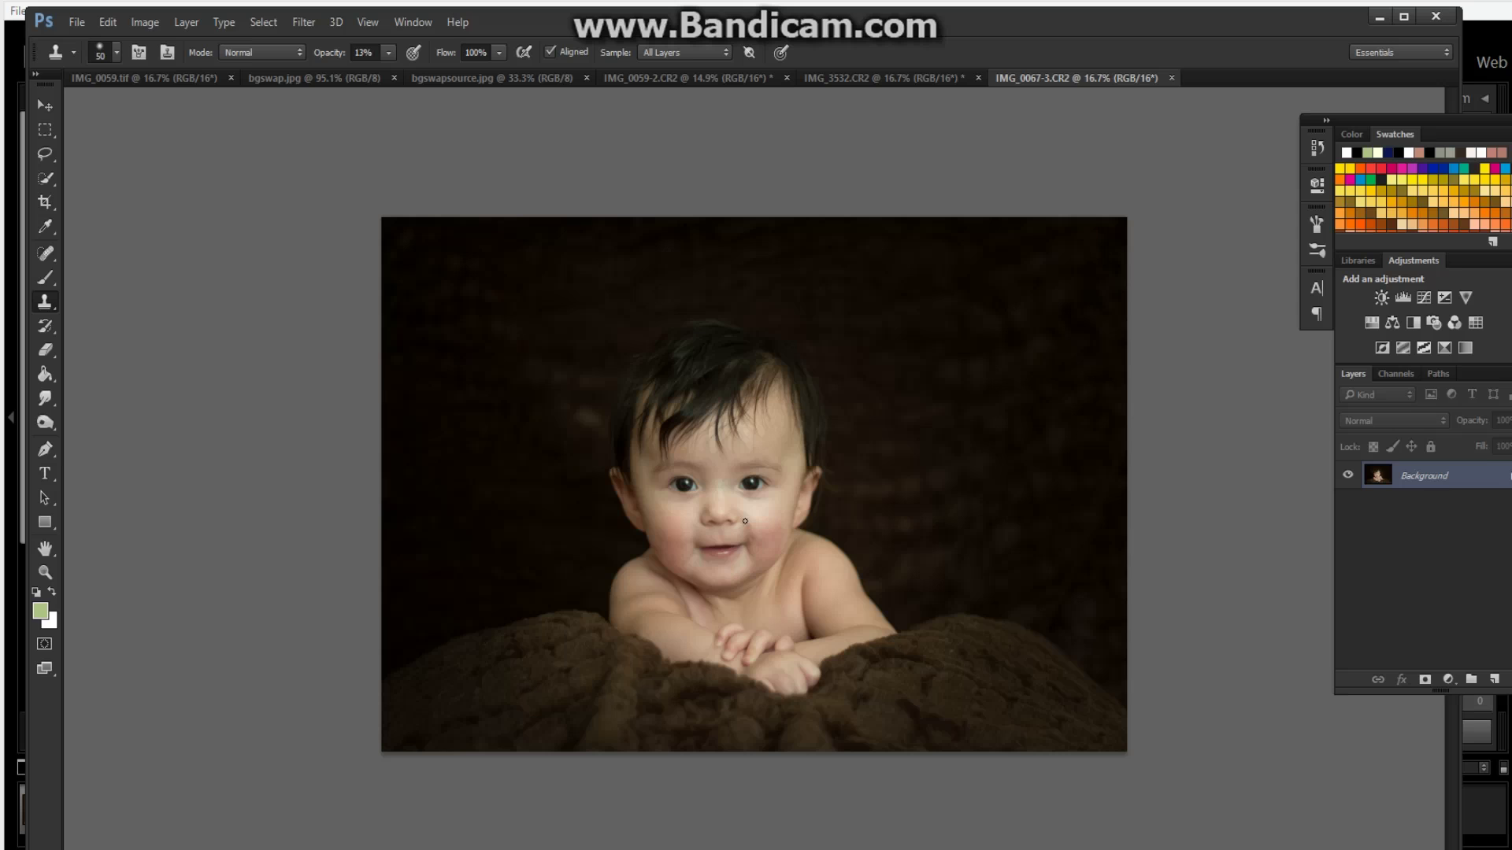
scroll(745, 522, "up", 6)
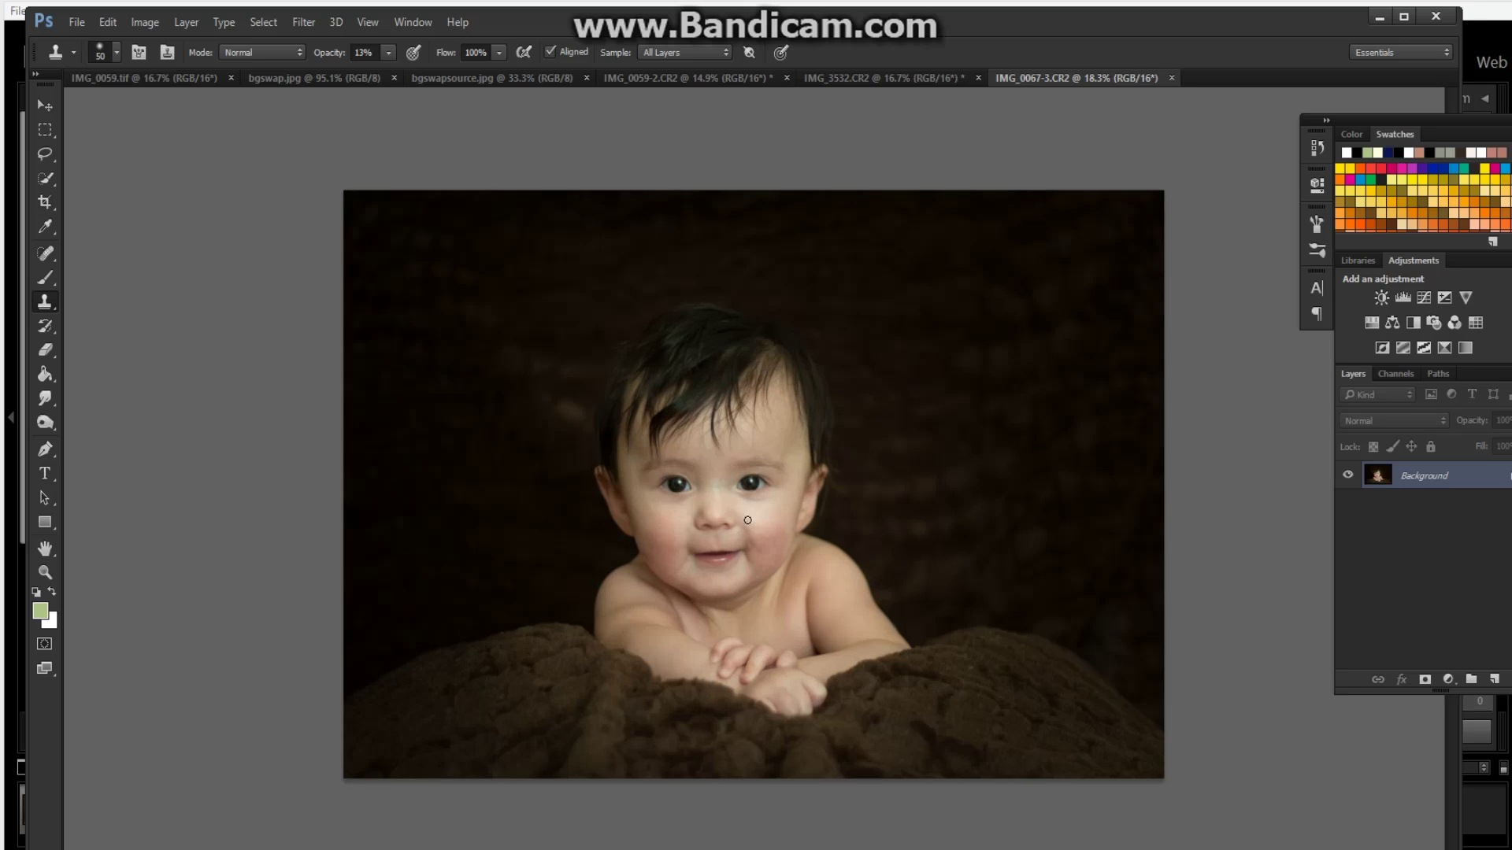
scroll(742, 615, "up", 2)
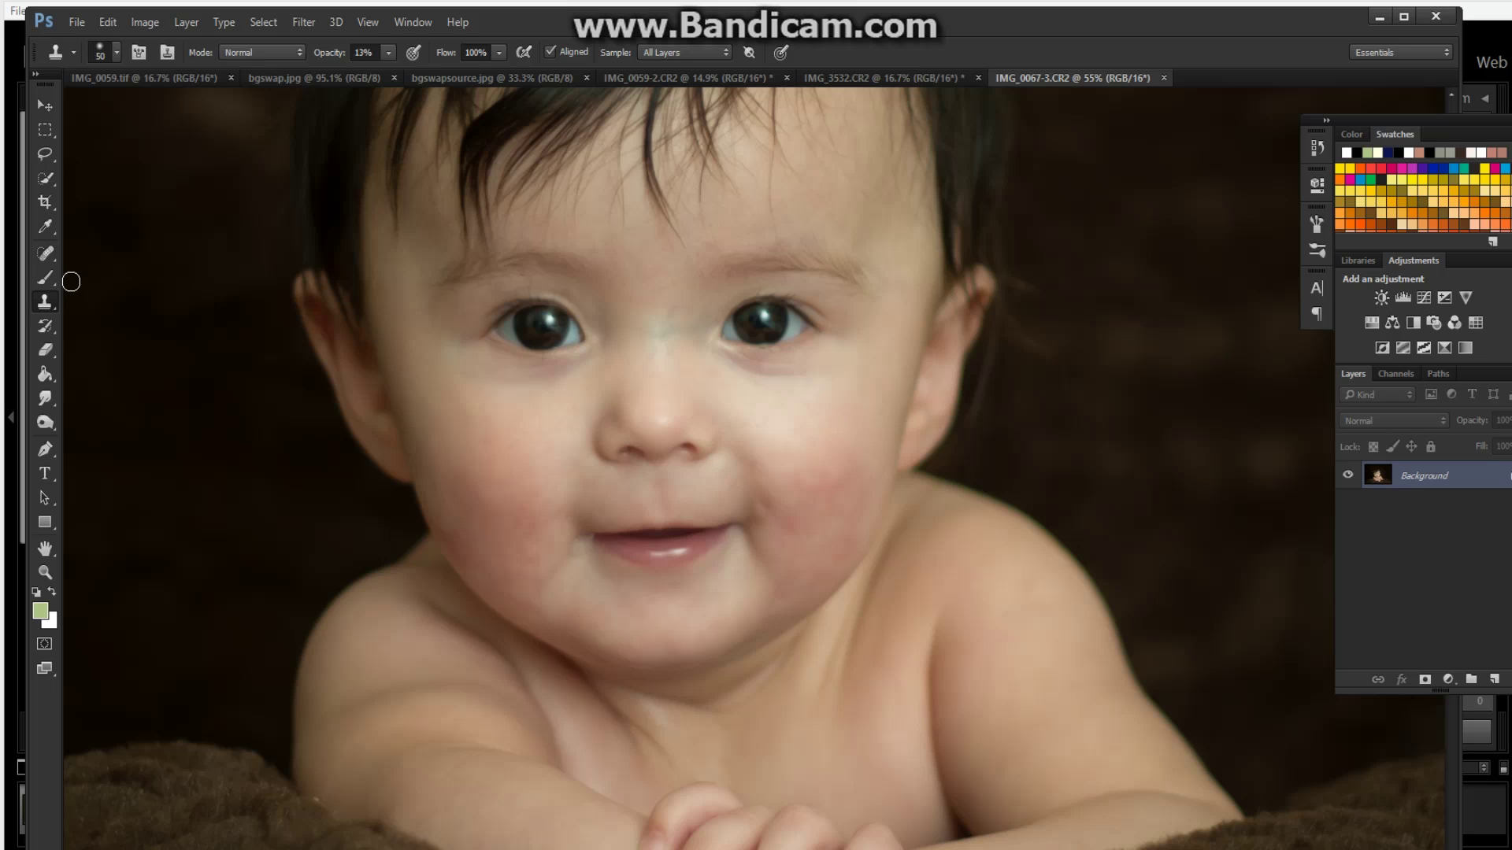
left_click(145, 22)
mouse_move(161, 69)
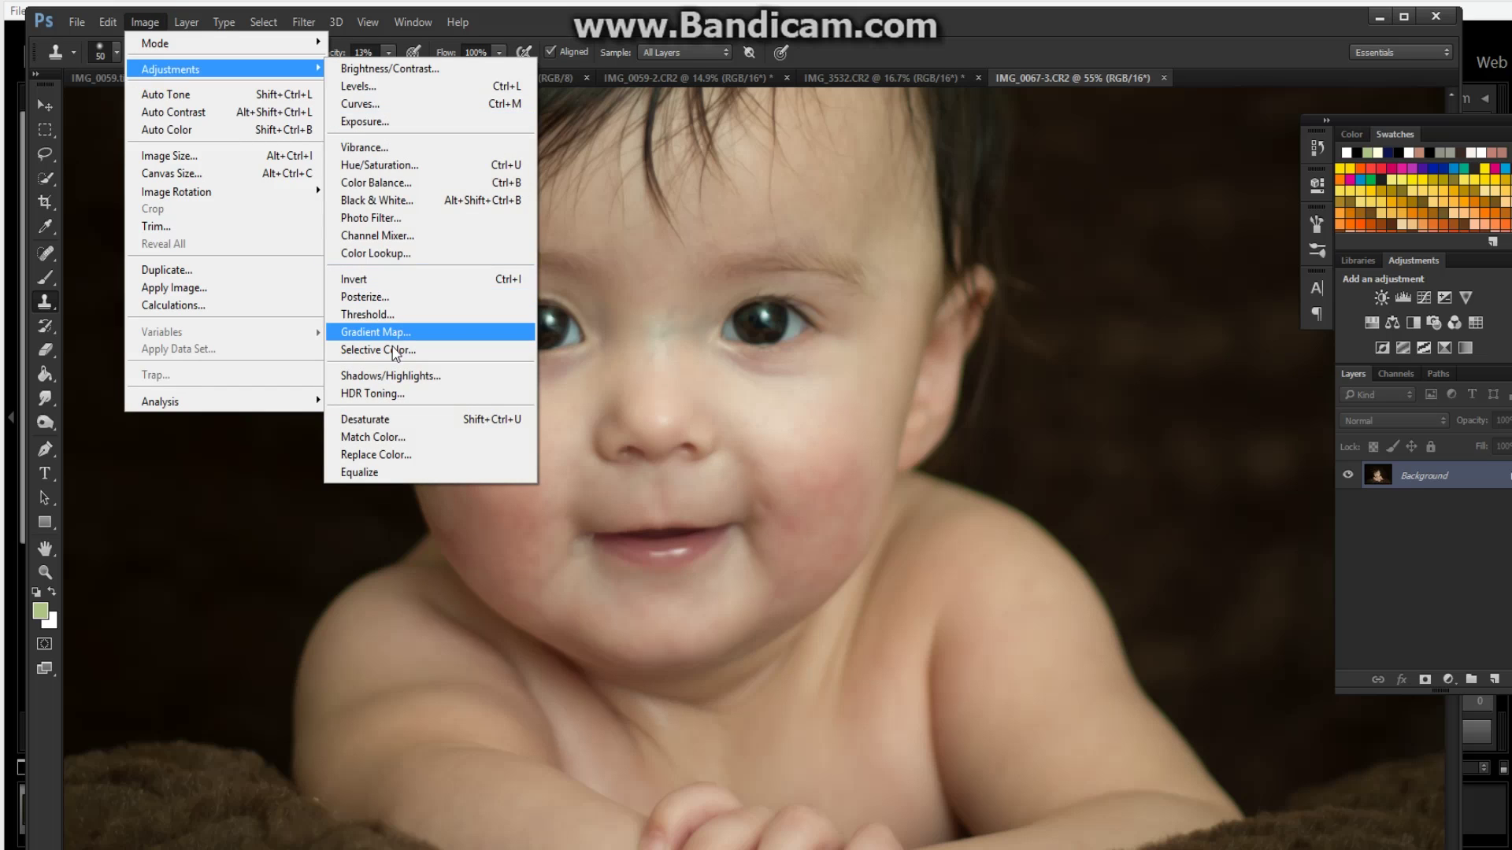
left_click(395, 350)
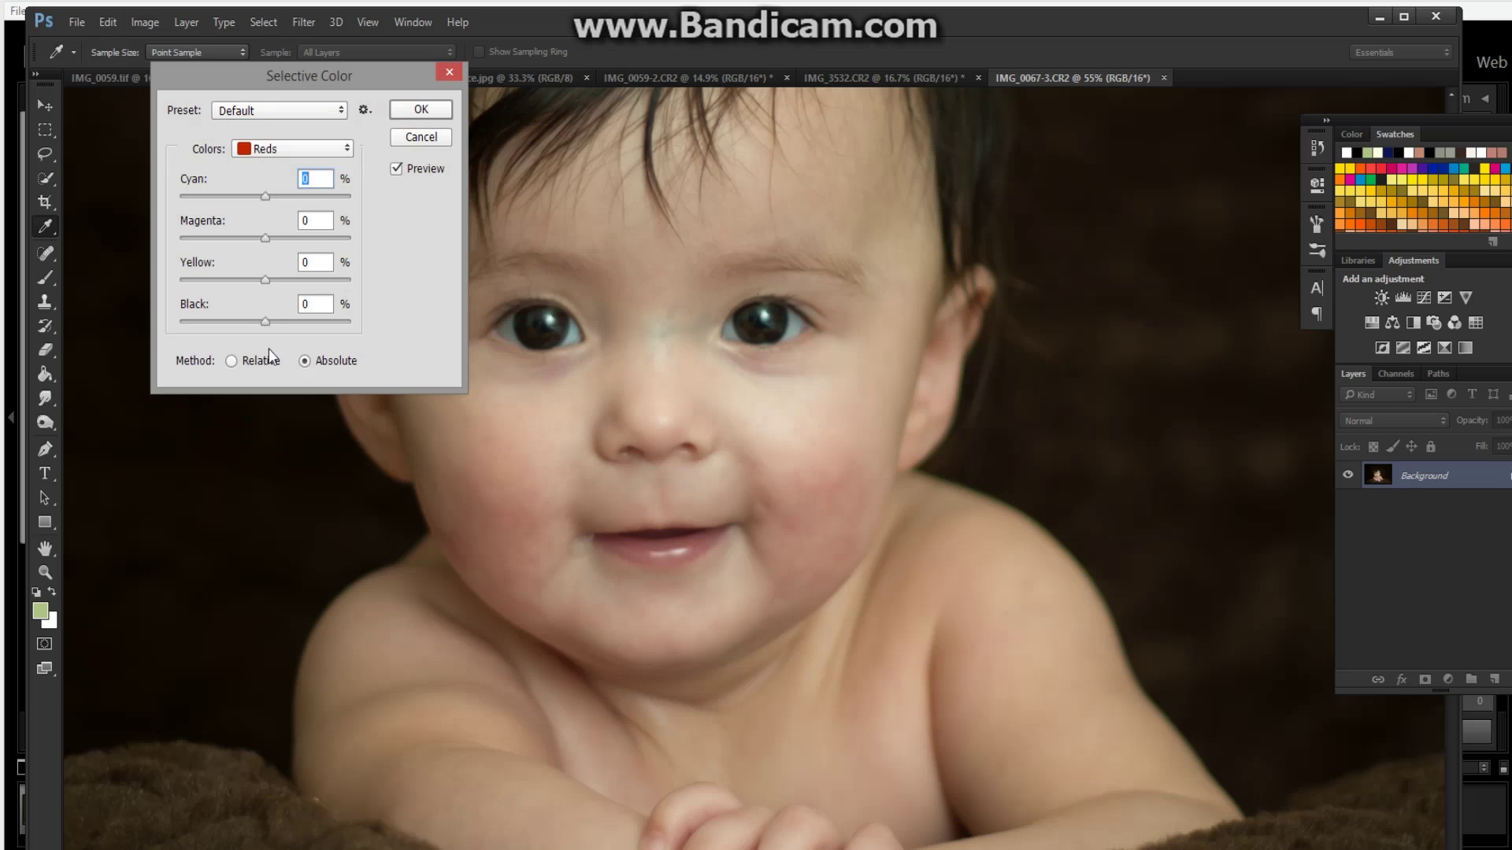
left_click(265, 323)
left_click_drag(265, 324, 214, 347)
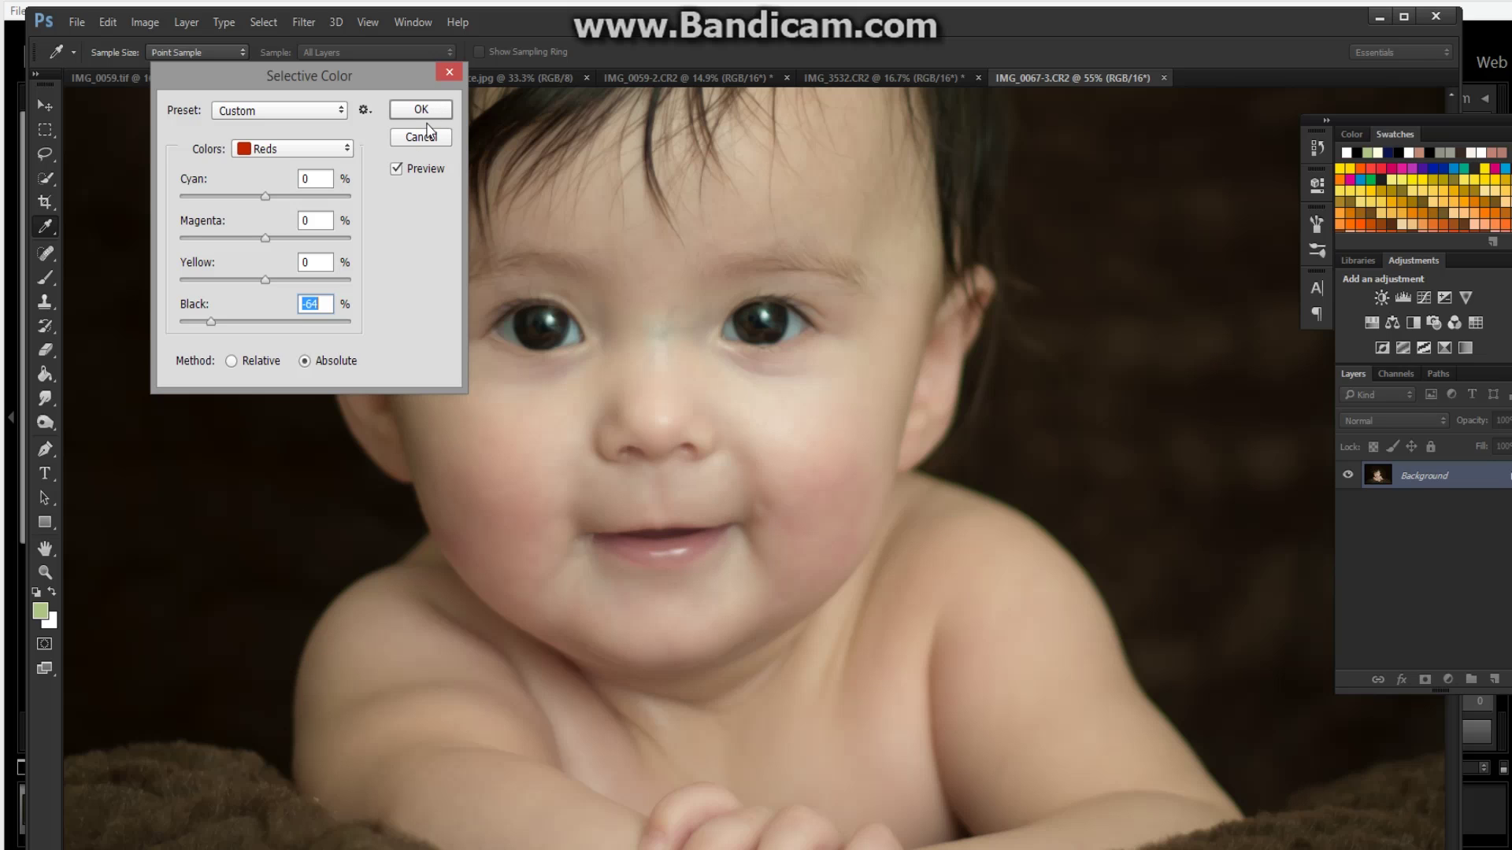
left_click(421, 137)
key("s")
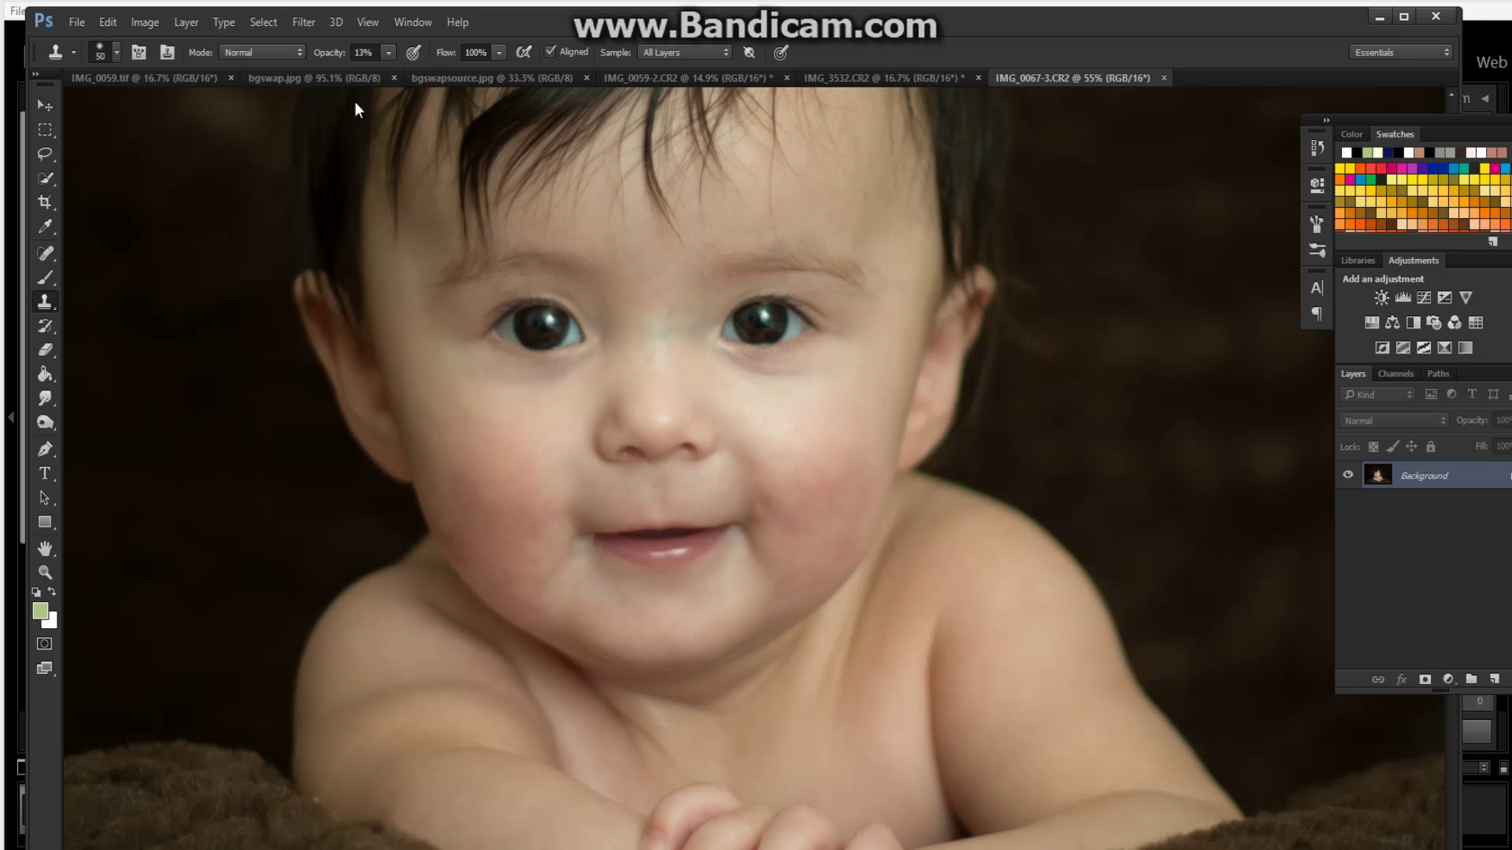
Paint a Quick Mask over both of the baby's cheeks using a black brush enlarged to size 175
left_click(42, 277)
key("d")
left_click(45, 644)
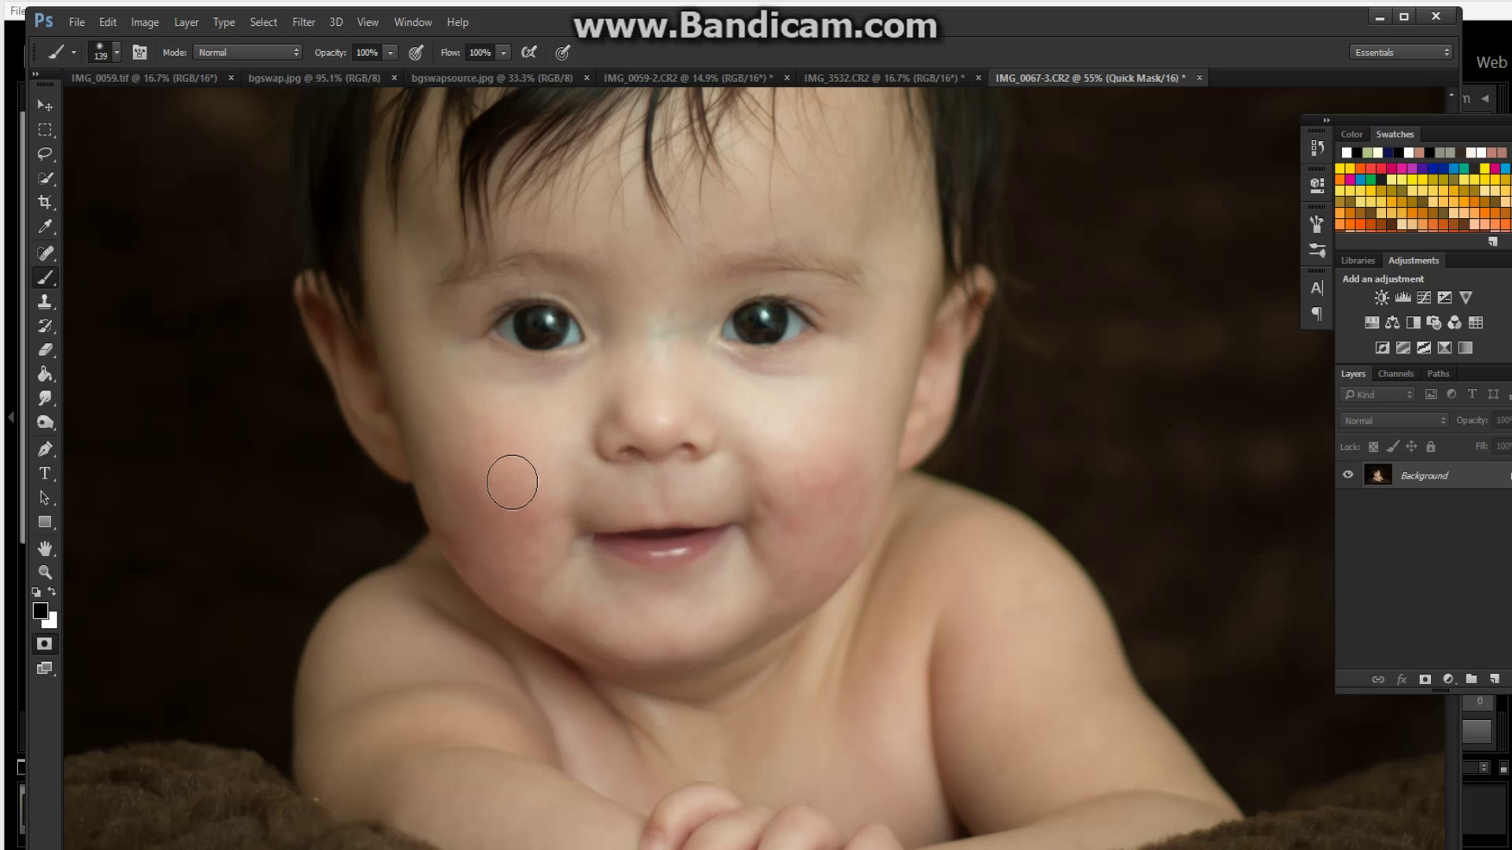
key("bracketright")
key("bracketright")
mouse_move(510, 482)
left_mouse_down()
mouse_move(526, 559)
mouse_move(568, 612)
mouse_move(479, 549)
mouse_move(450, 465)
mouse_move(538, 461)
mouse_move(543, 574)
mouse_move(564, 603)
left_mouse_up()
left_click(771, 469)
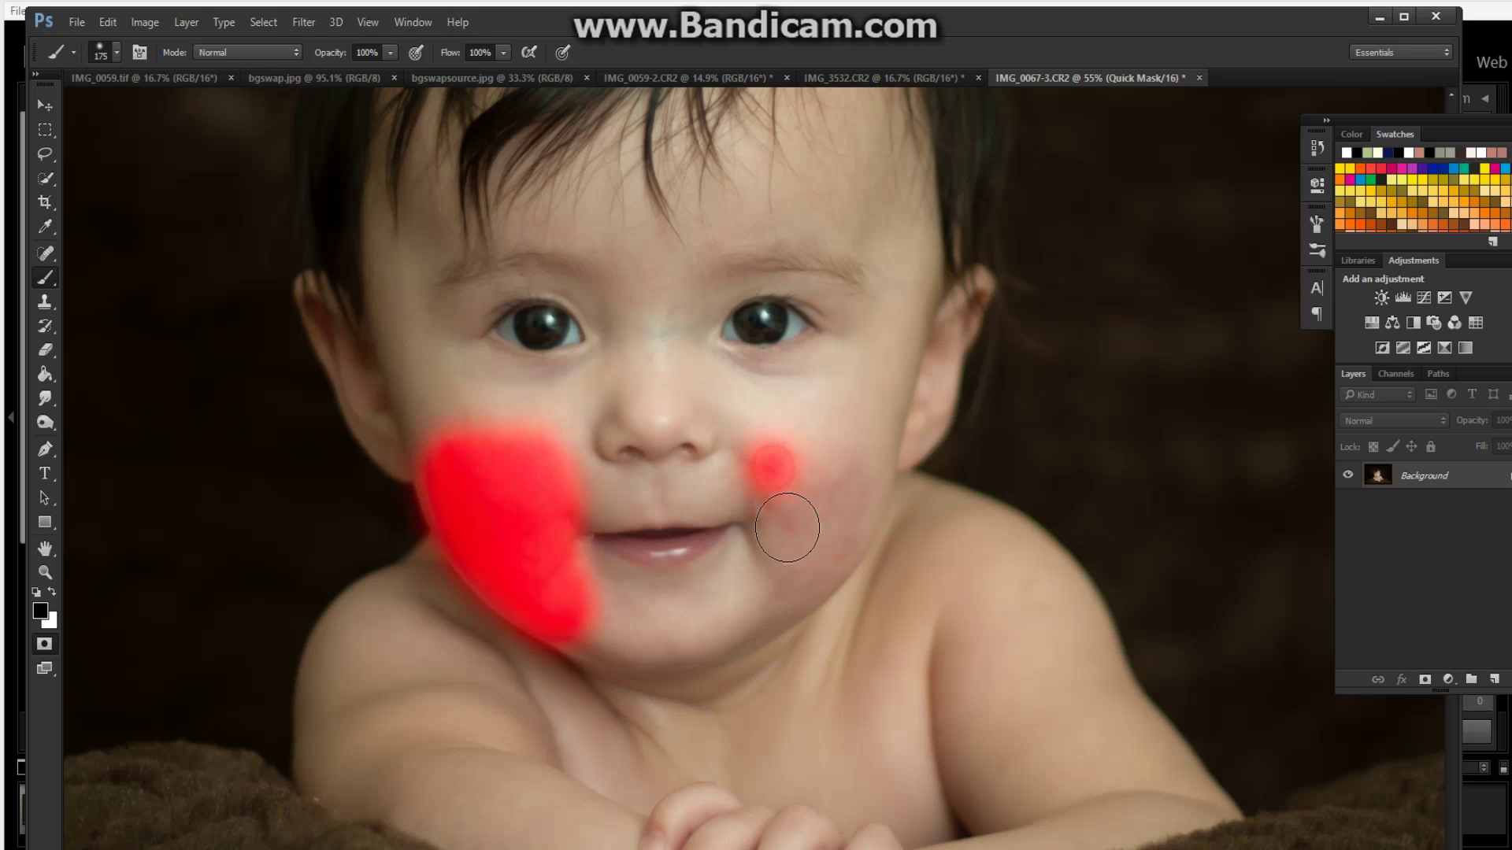
mouse_move(786, 574)
left_mouse_down()
mouse_move(838, 502)
mouse_move(814, 457)
mouse_move(780, 447)
mouse_move(849, 446)
mouse_move(859, 489)
mouse_move(783, 585)
mouse_move(804, 546)
left_mouse_up()
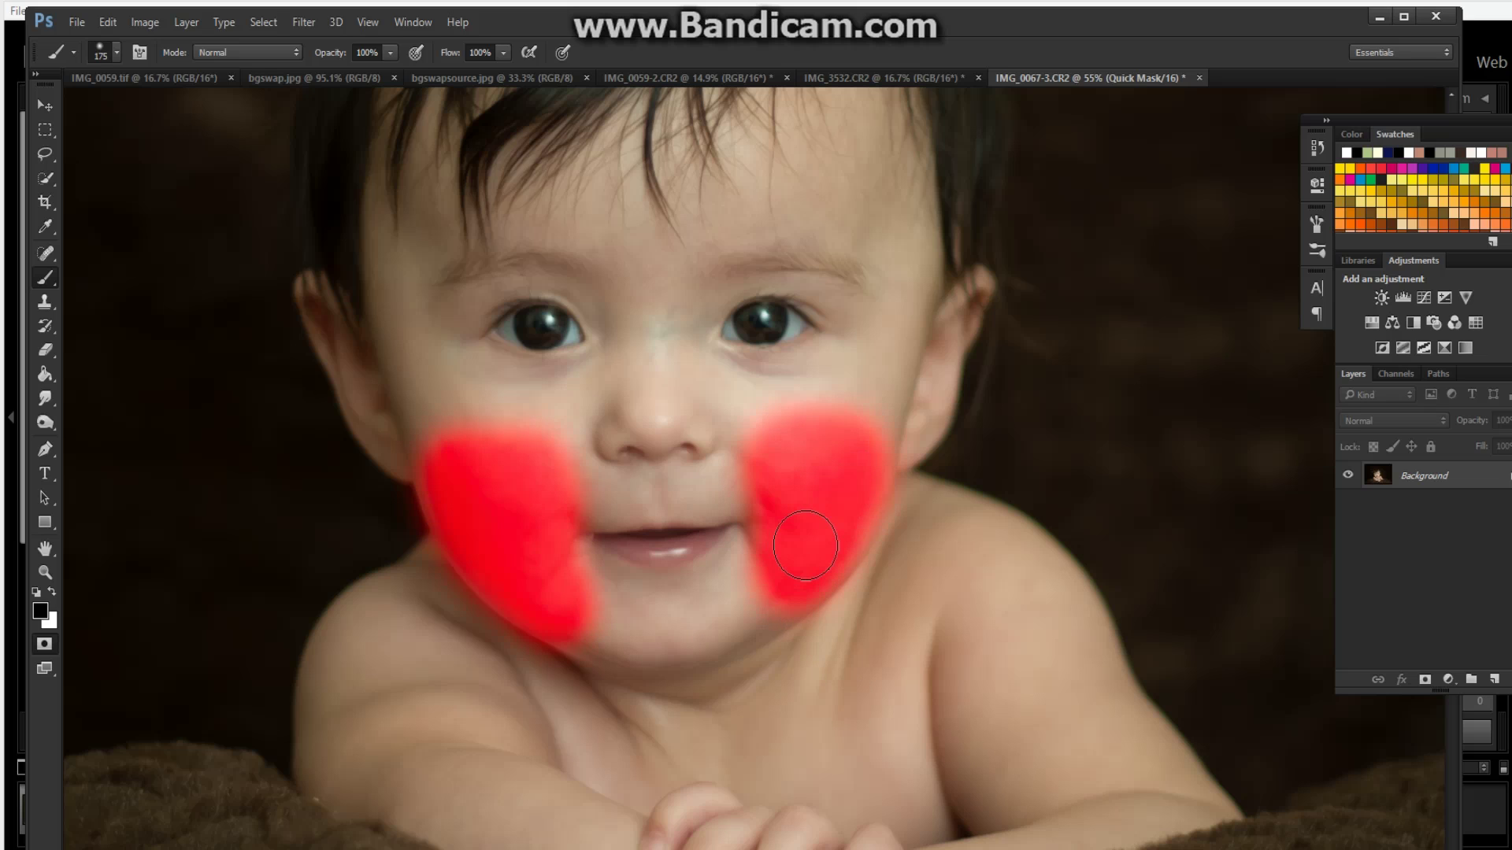
Convert the Quick Mask to a selection and invert it so that only the two cheeks are selected
left_click(46, 644)
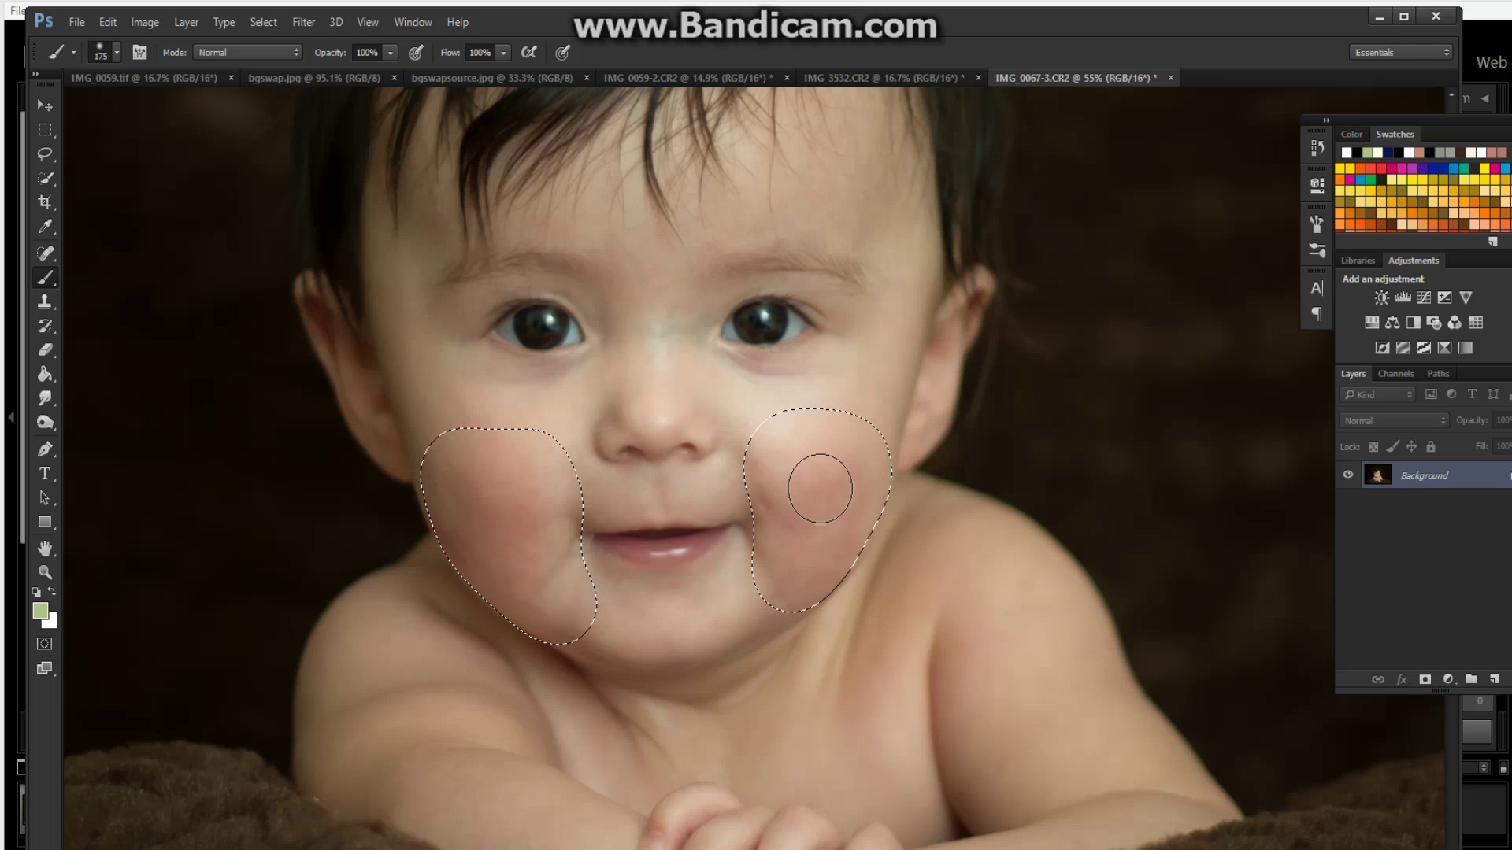
left_click(263, 22)
left_click(270, 95)
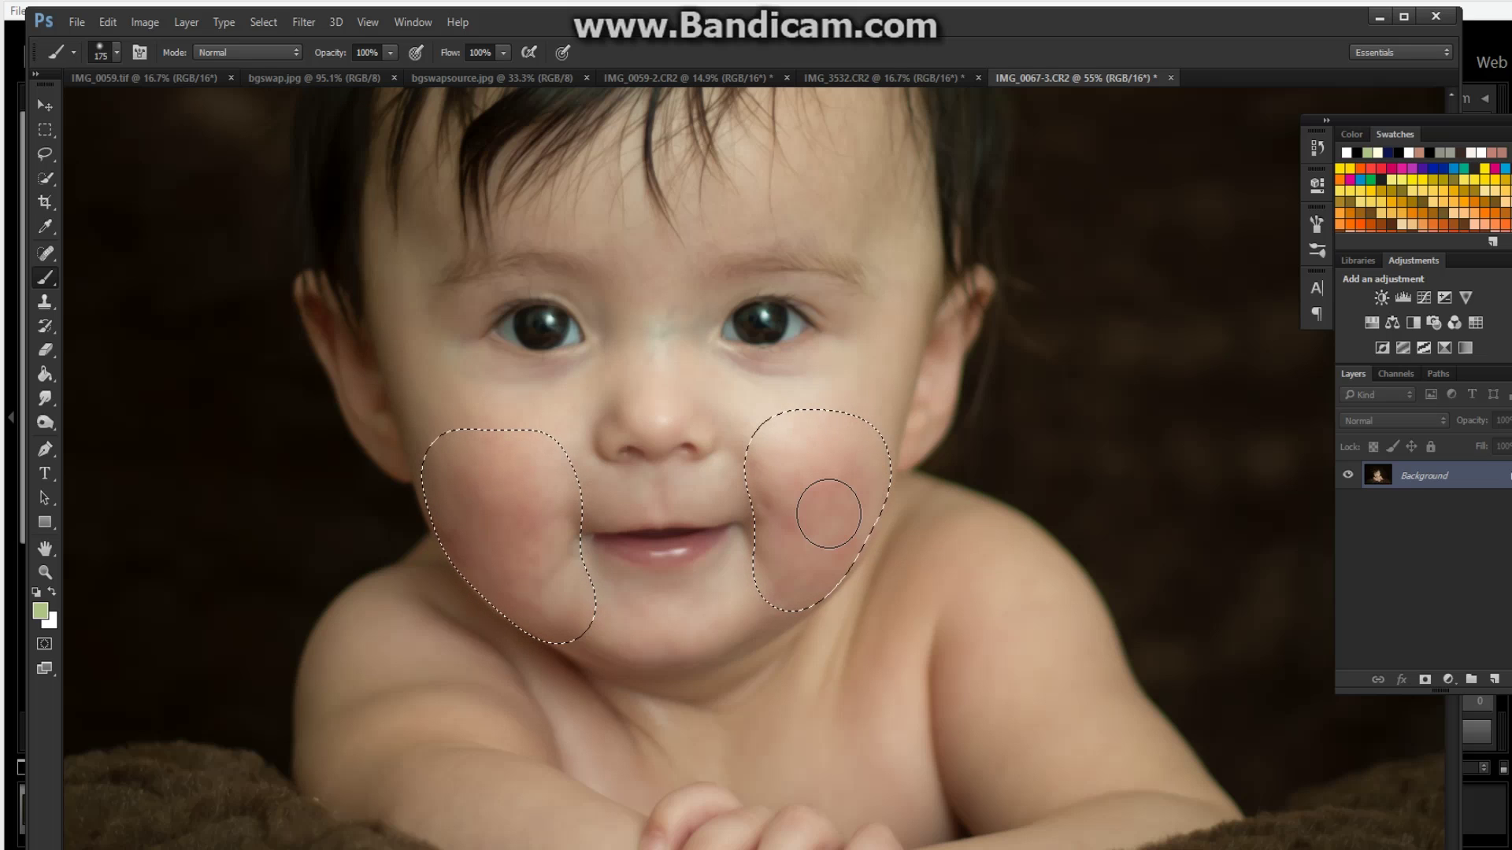
Apply a Selective Color adjustment to the selected cheeks with Black at −59% for the Reds, comparing the preview off and on
left_click(144, 22)
mouse_move(158, 69)
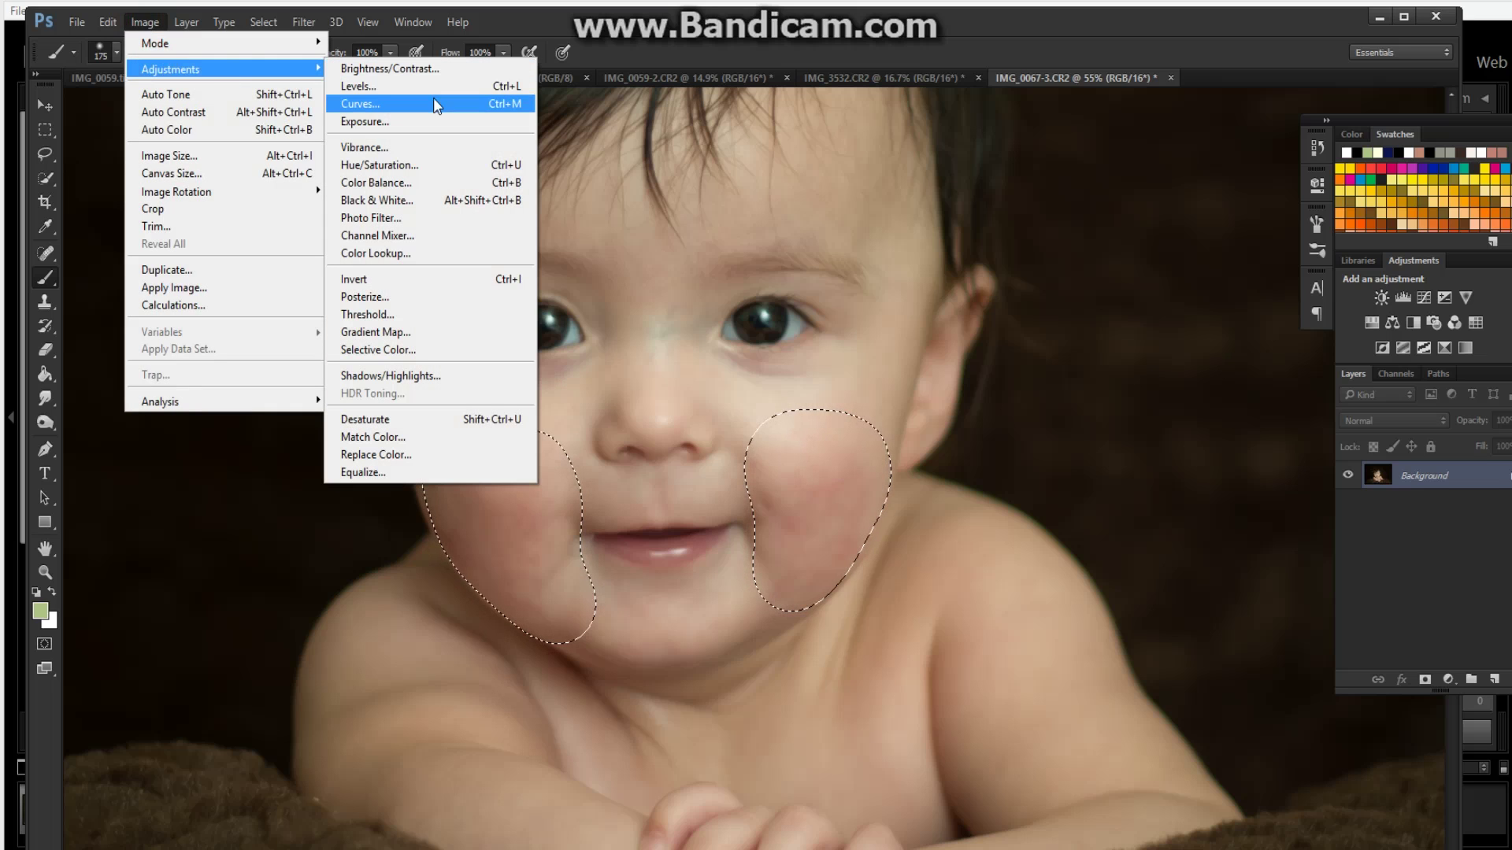
left_click(409, 350)
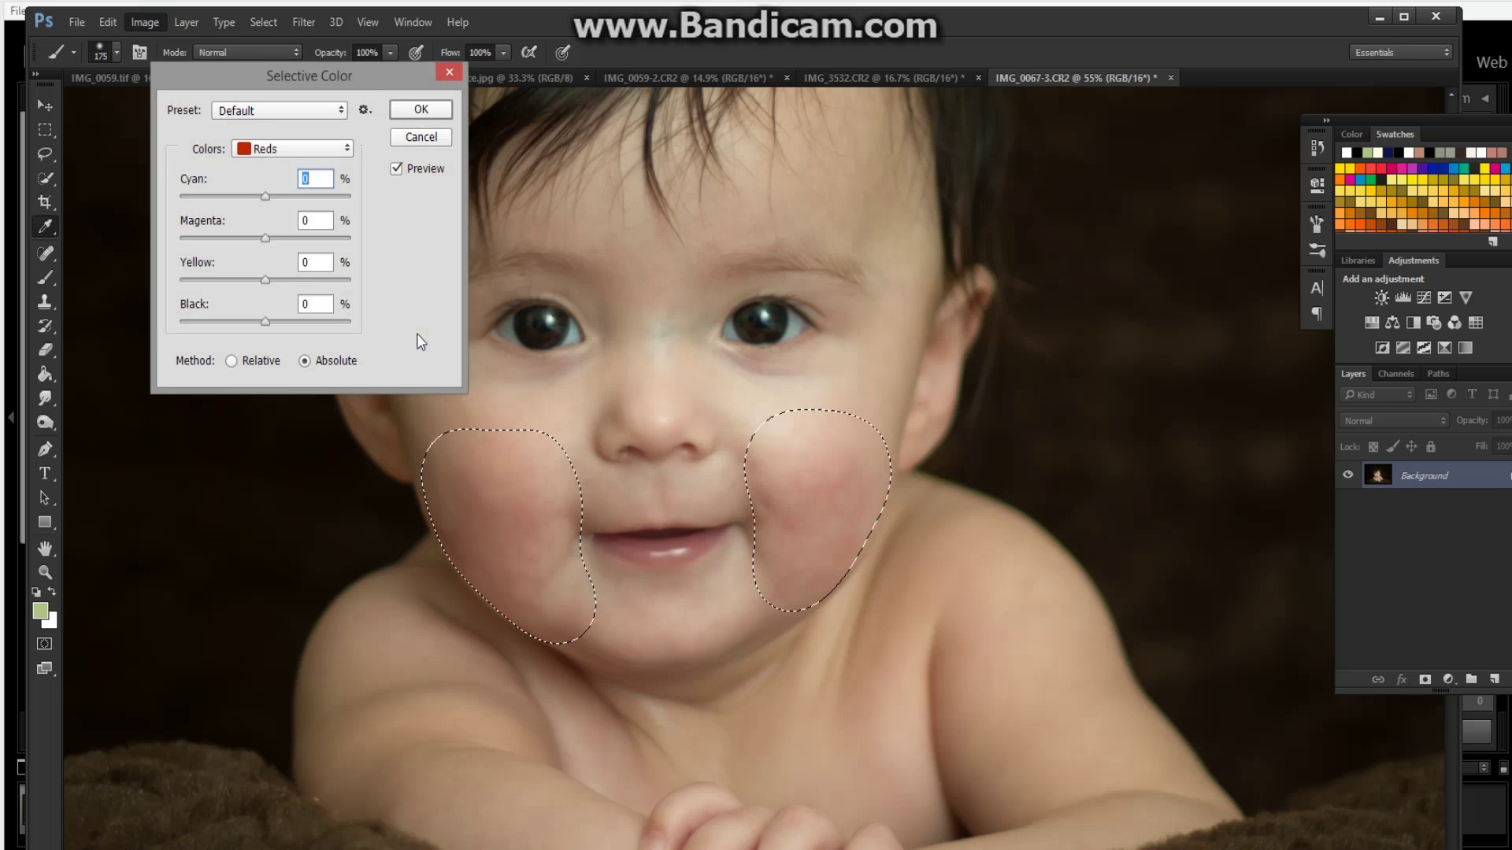
left_click_drag(265, 322, 217, 334)
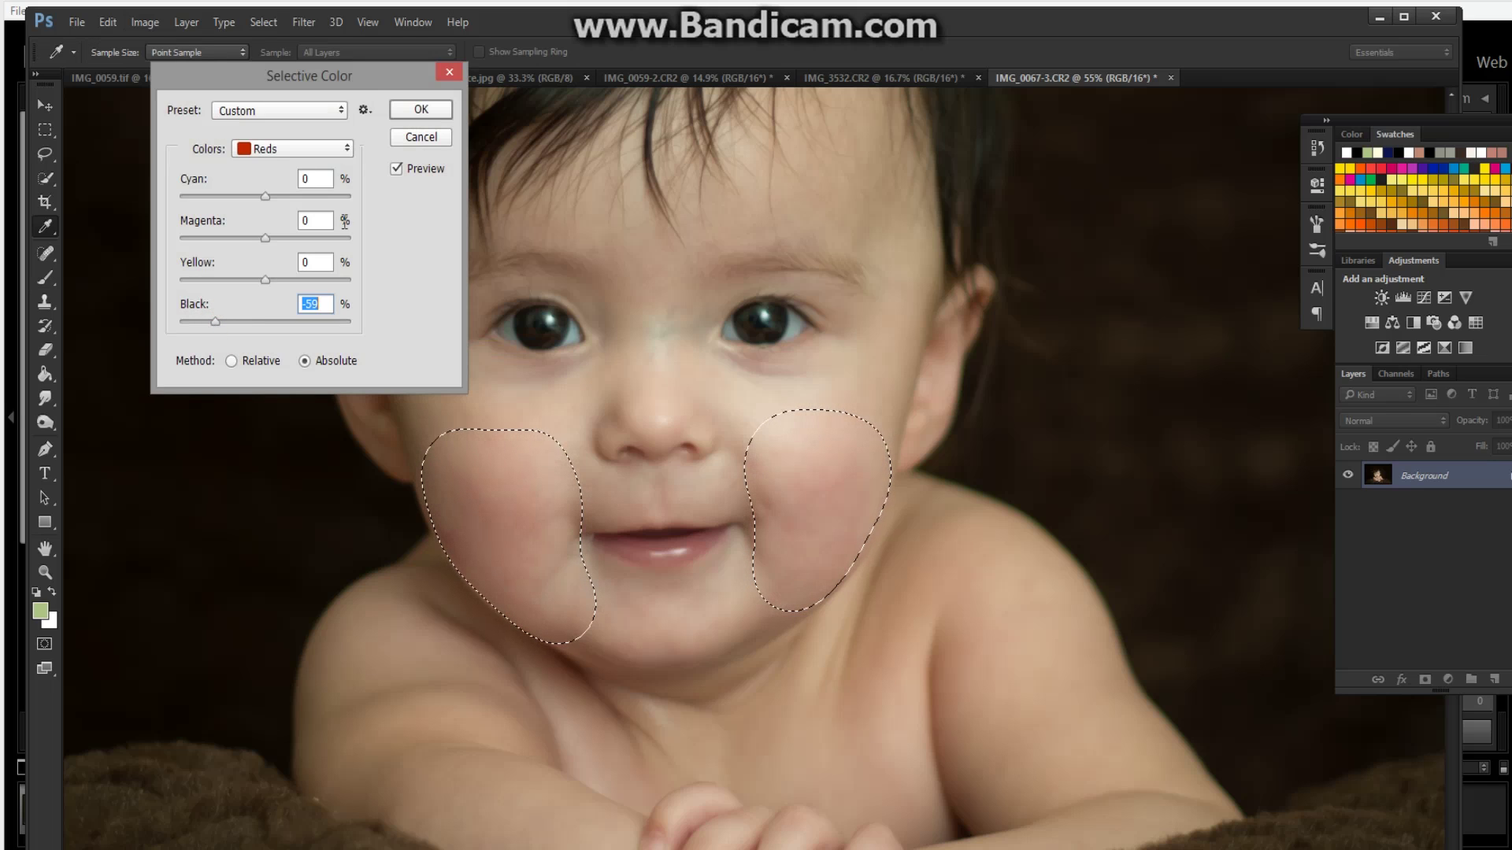
left_click(396, 170)
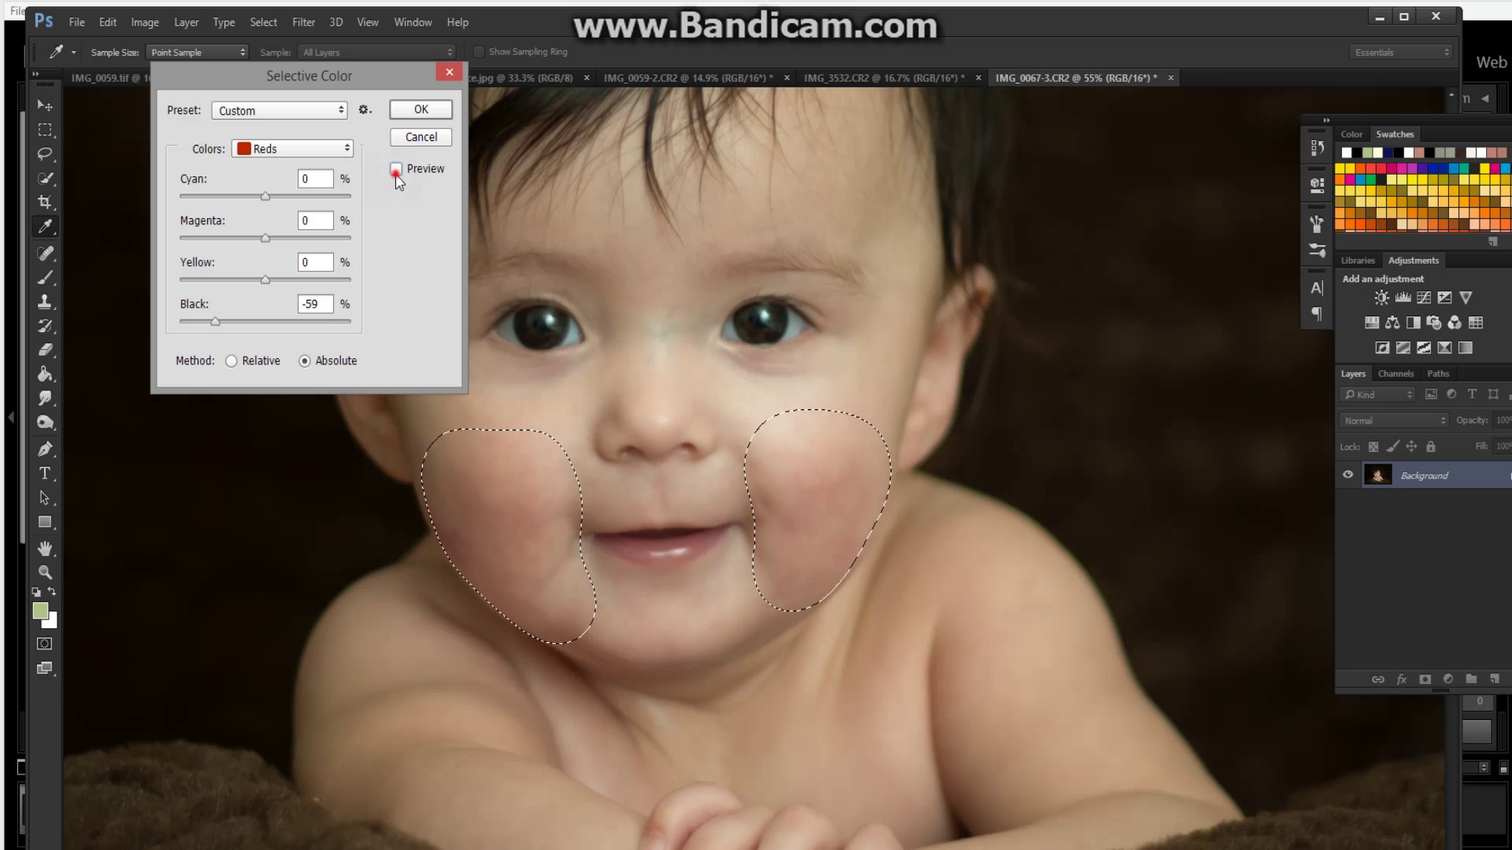
left_click(396, 170)
left_click(417, 111)
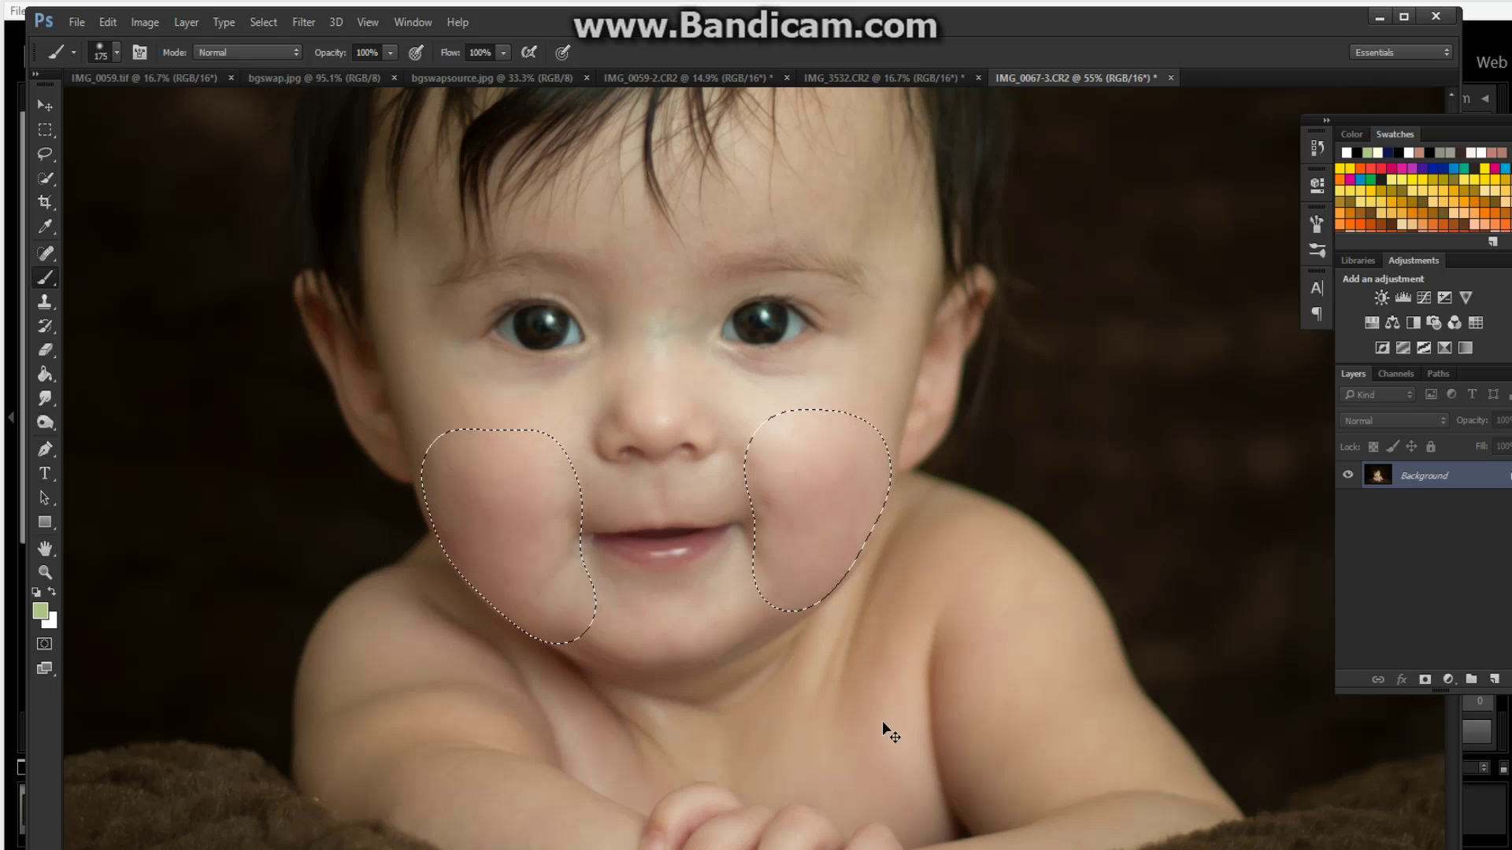
Deselect the cheeks and review the retouched face both from a distance and close up
key("ctrl+d")
scroll(883, 722, "down", 3)
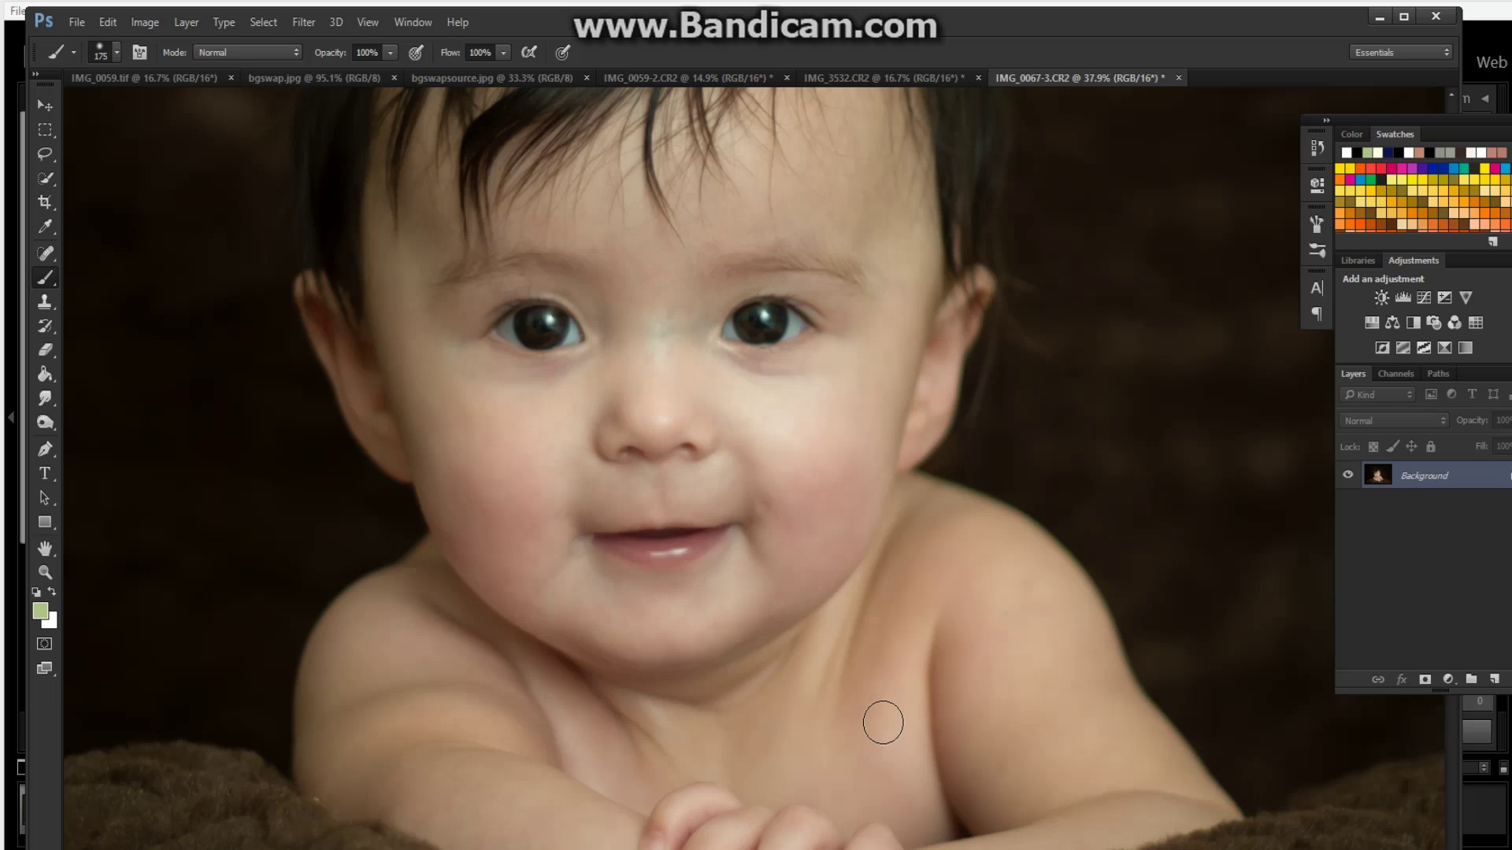
scroll(883, 722, "down", 2)
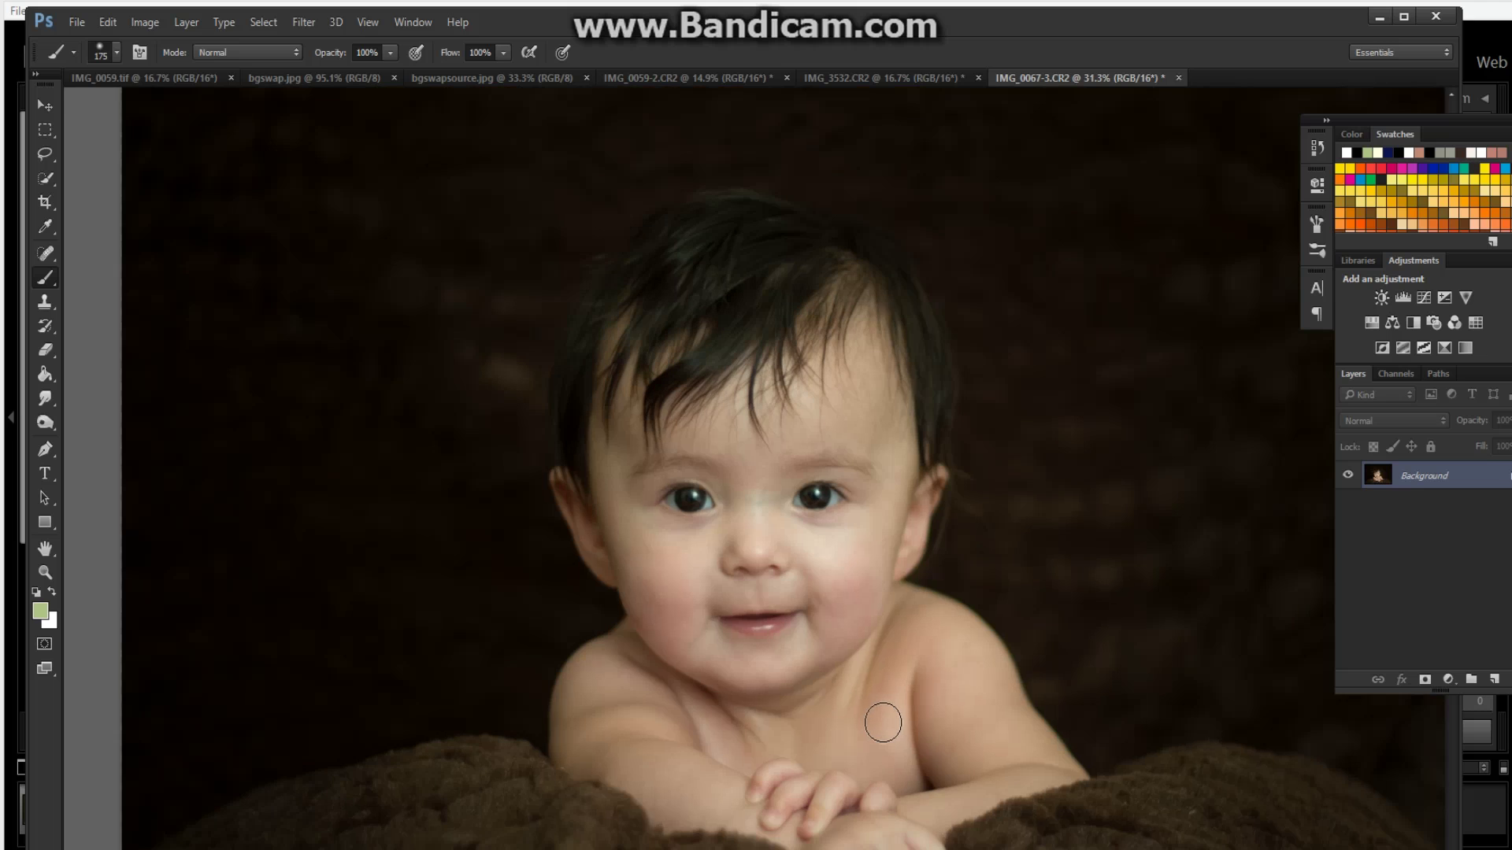
scroll(883, 723, "up", 1)
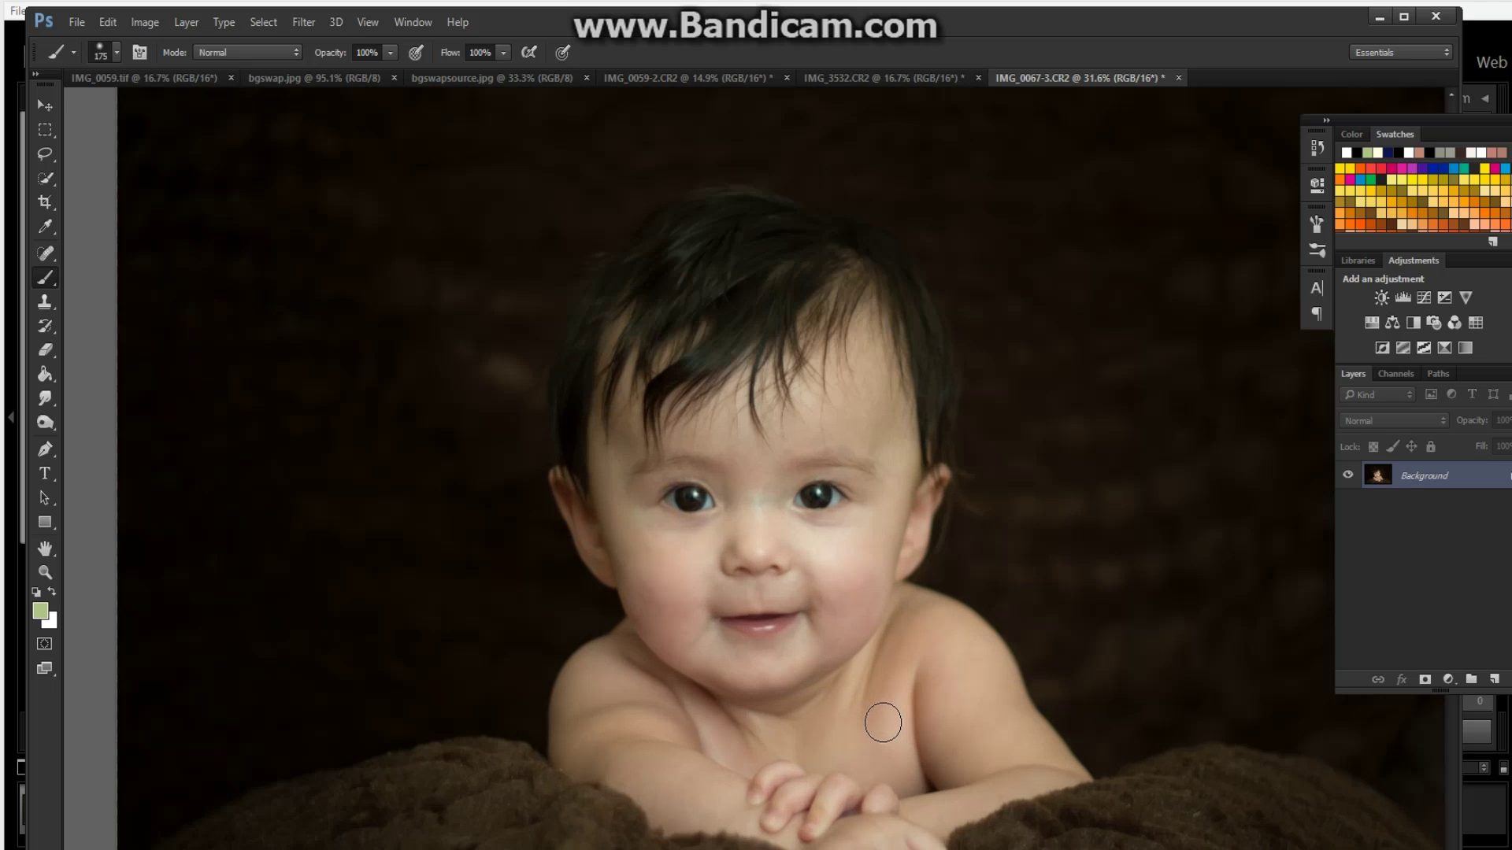
scroll(882, 722, "up", 3)
scroll(484, 607, "up", 1)
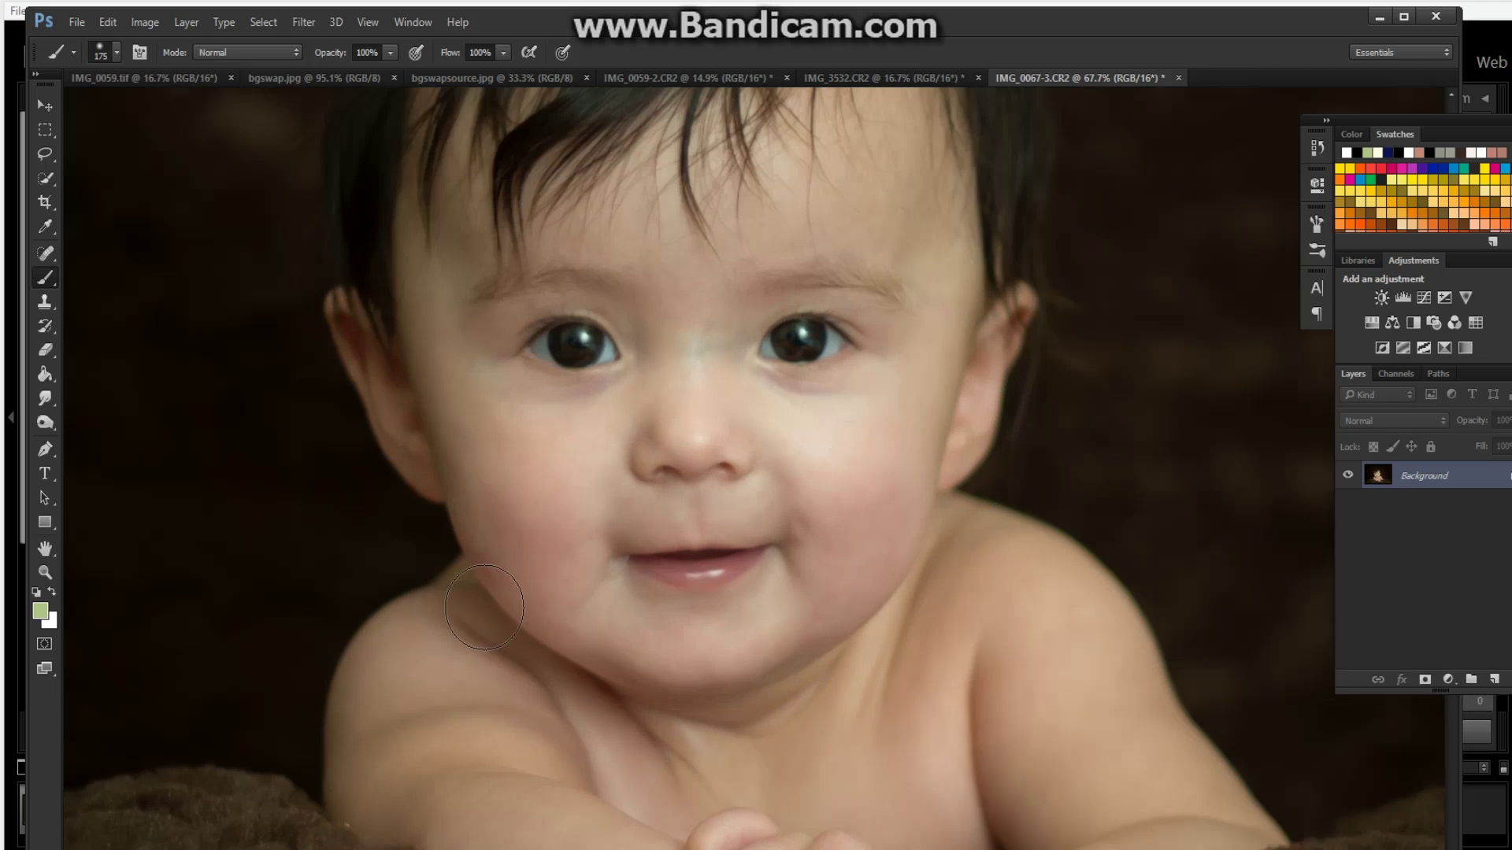
Set the Clone Stamp to 20% opacity and blend the red blotches along the outer edge of the baby's right cheek
scroll(473, 543, "up", 3)
scroll(465, 536, "up", 2)
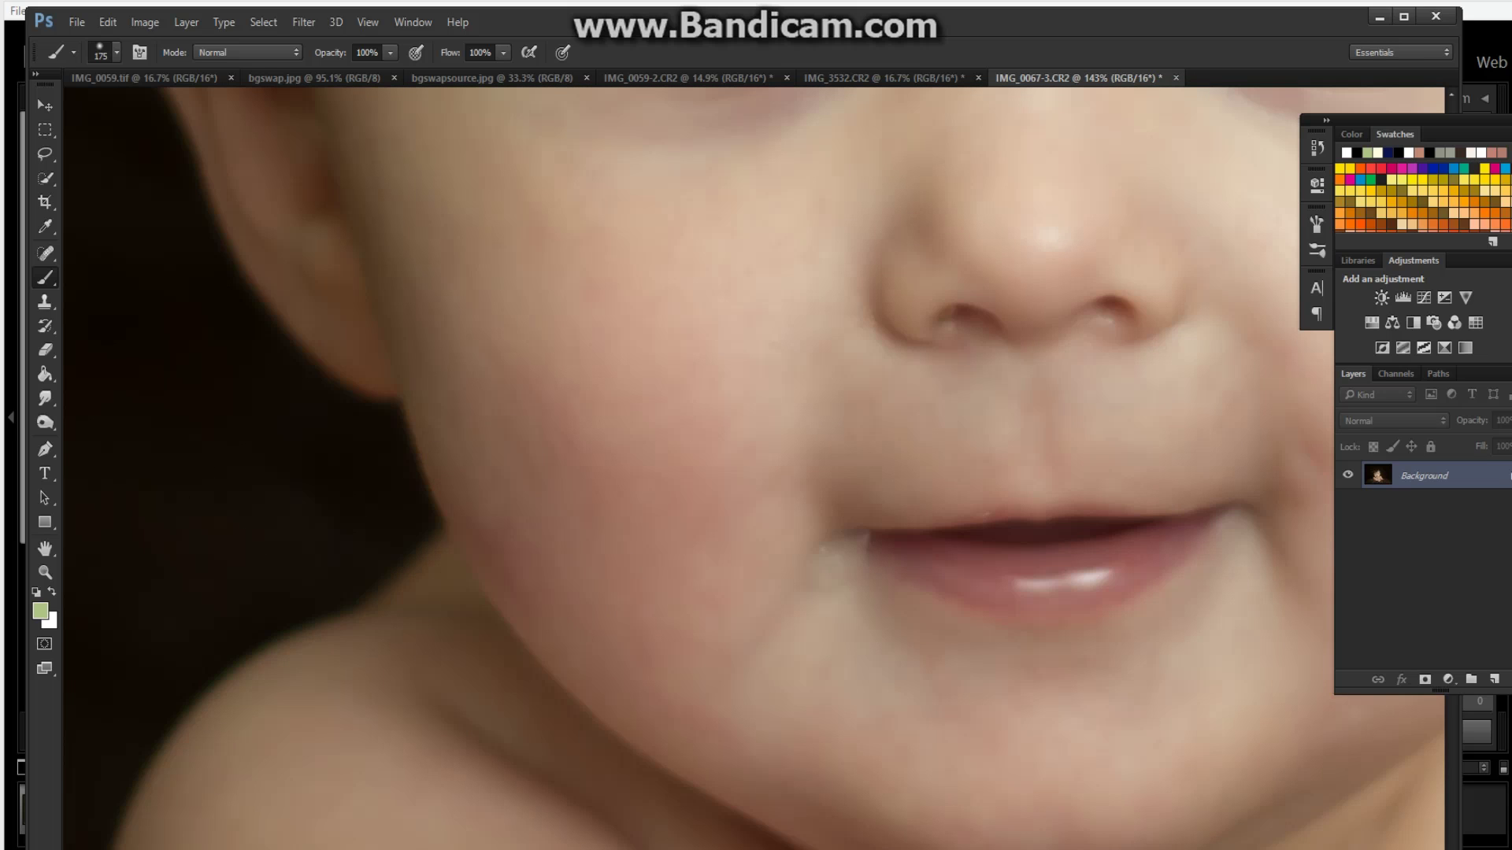
left_click(42, 301)
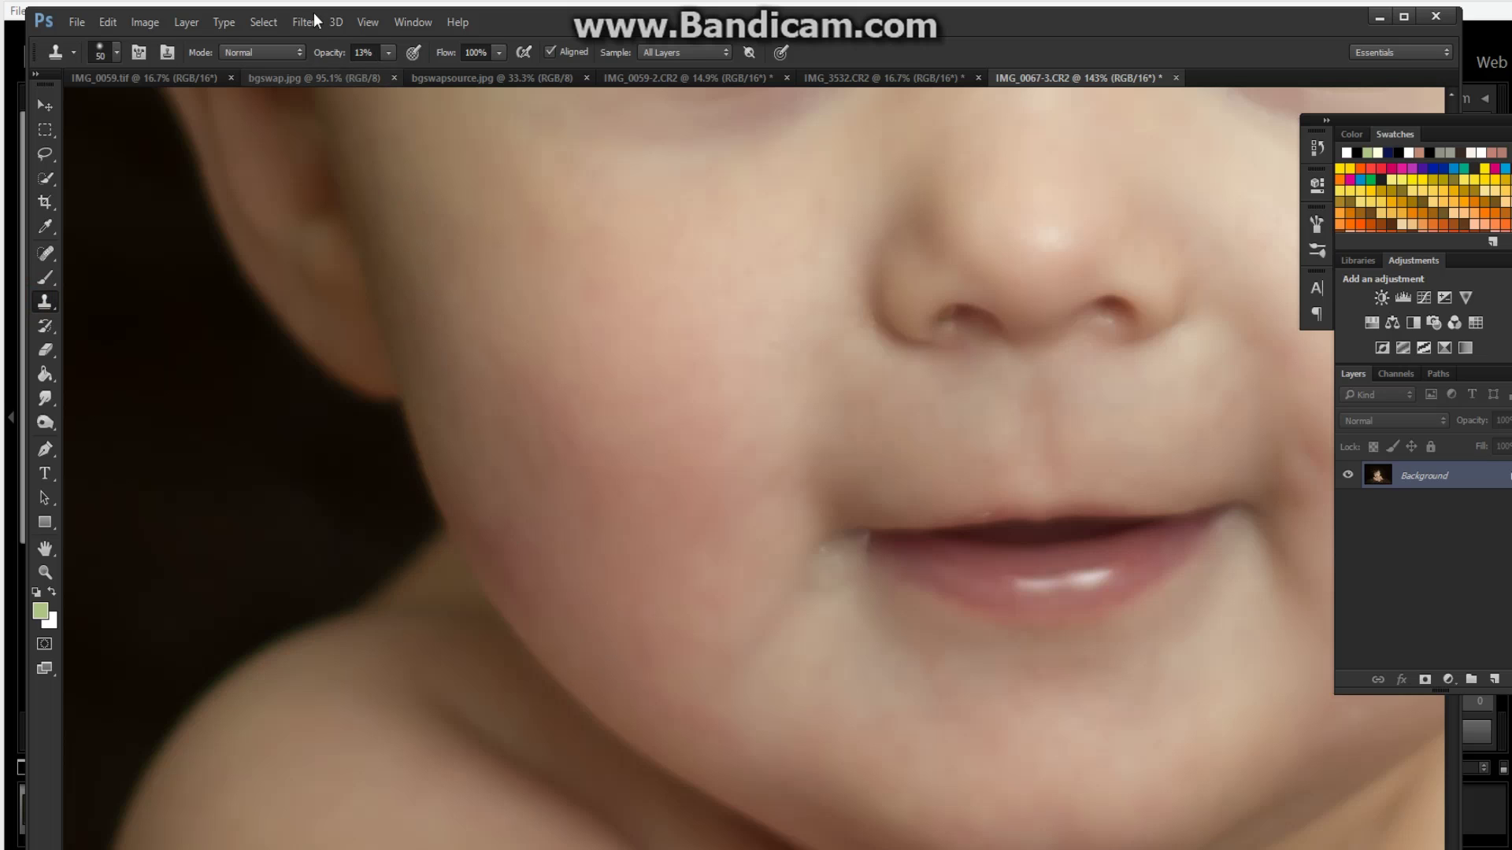
left_click_drag(327, 57, 336, 55)
left_click(622, 646)
left_click(485, 523)
mouse_move(485, 523)
left_mouse_down()
mouse_move(533, 600)
mouse_move(468, 502)
left_mouse_up()
left_click(551, 639)
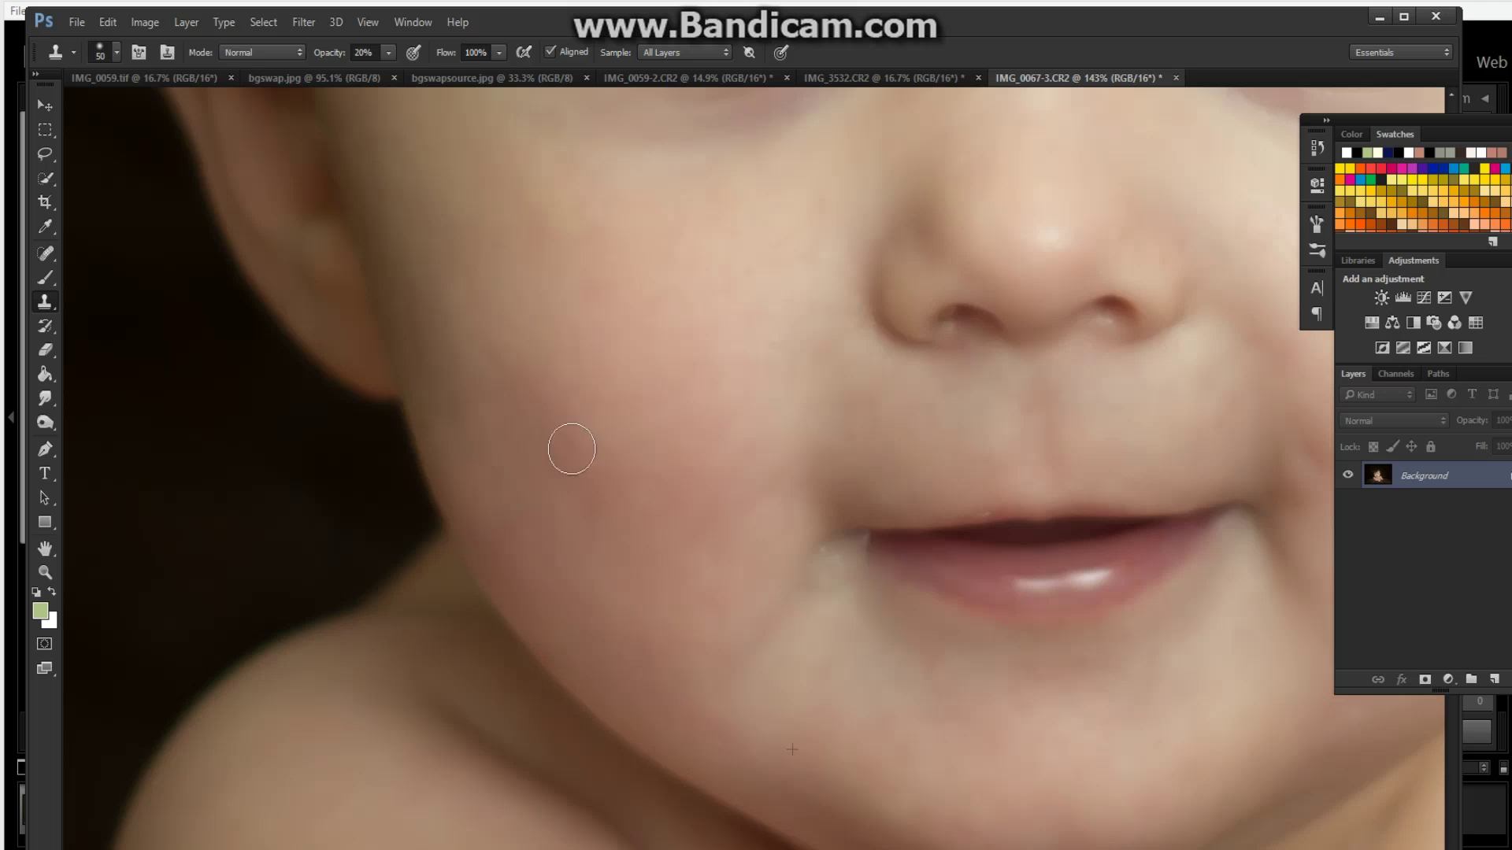
left_click(534, 316)
Touch up the outer part of the baby's right cheek with the Clone Stamp and check the whole portrait
scroll(834, 441, "down", 5)
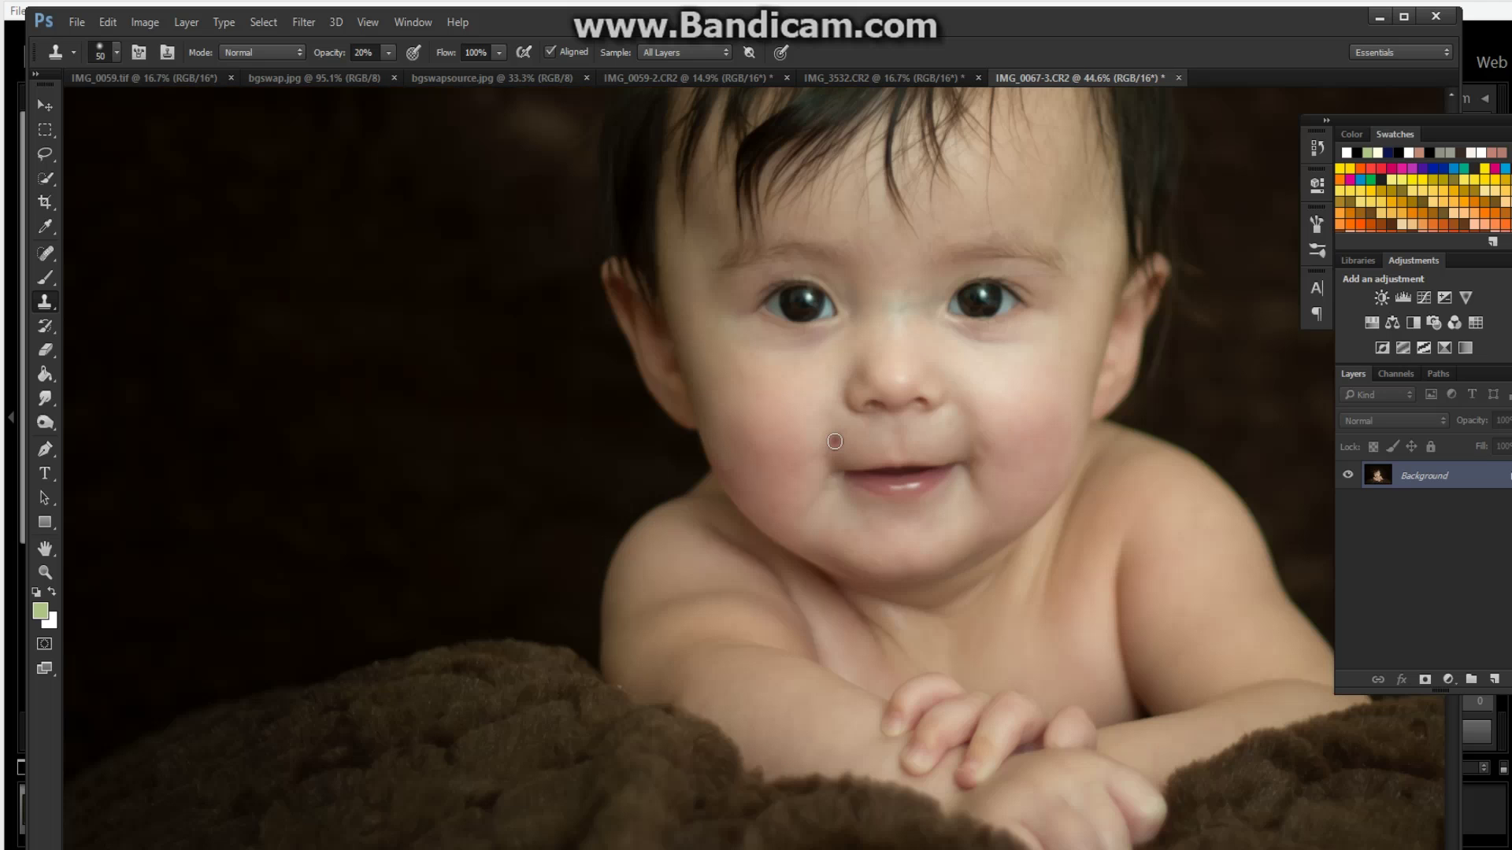
scroll(835, 441, "down", 1)
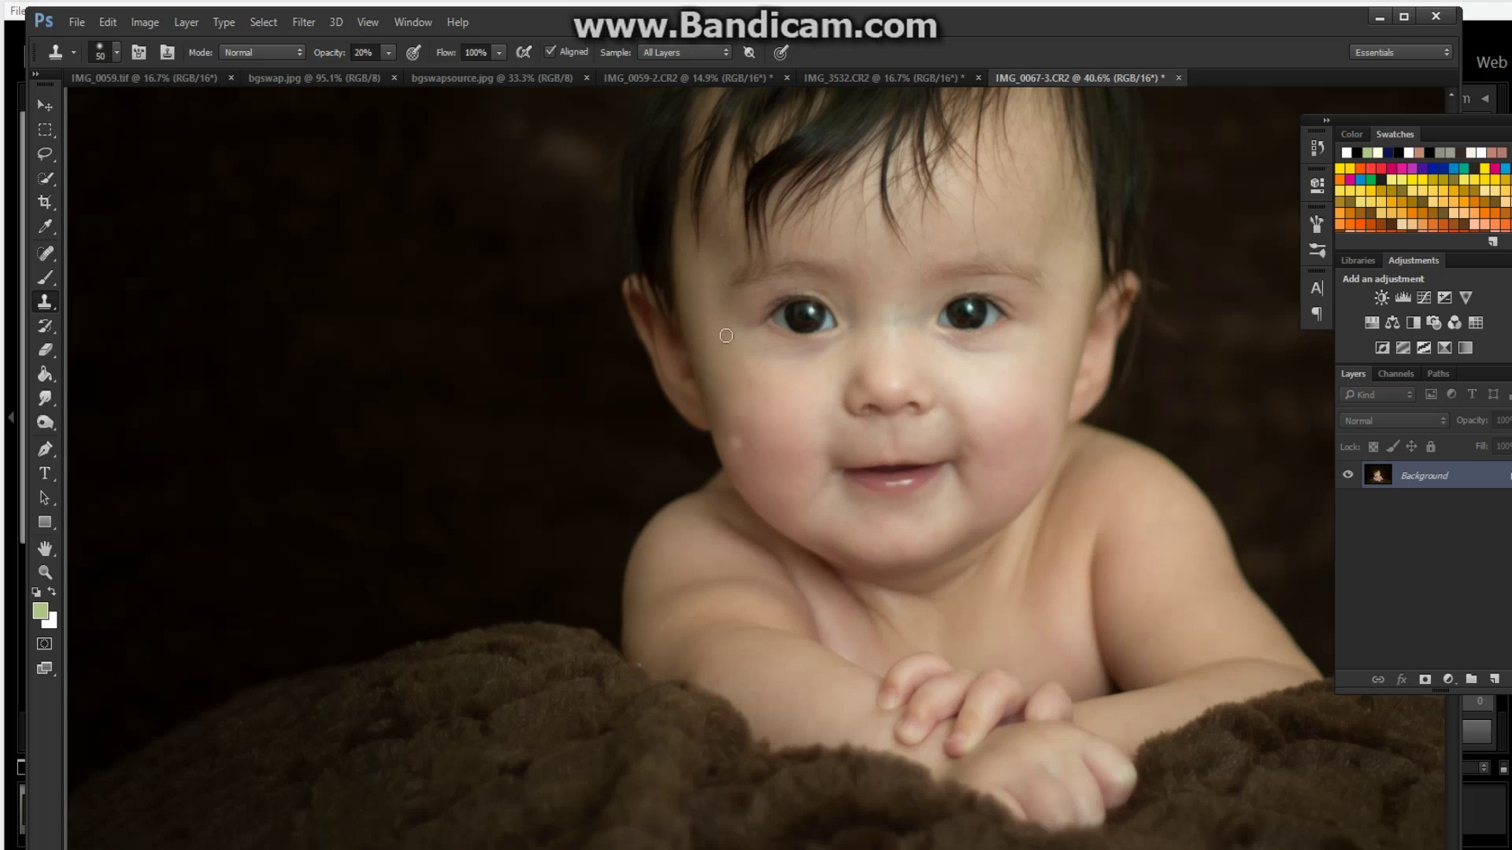
scroll(727, 372, "up", 5)
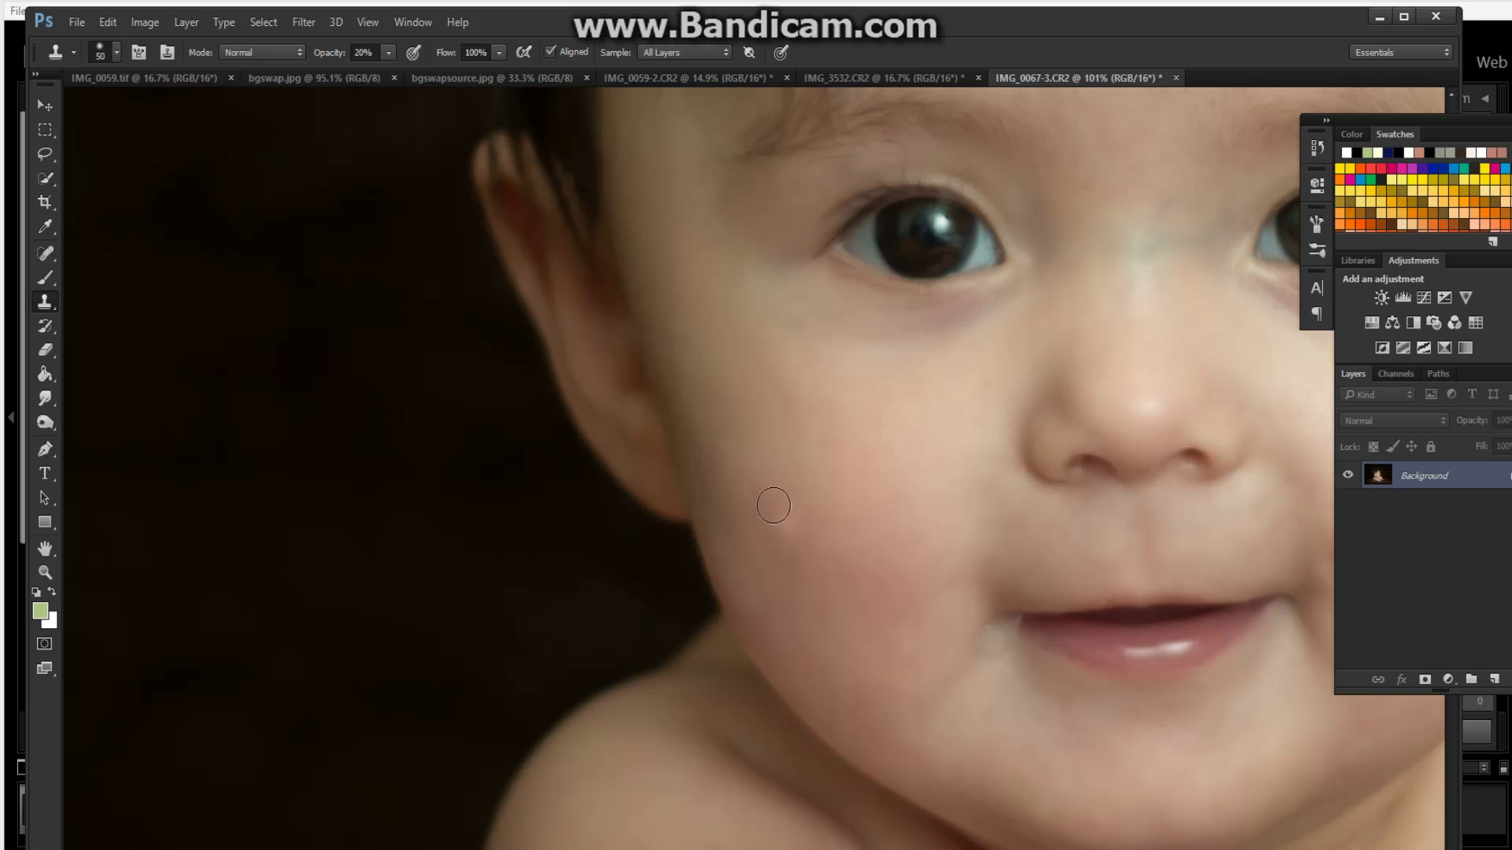
left_click(762, 496)
left_click(730, 551)
scroll(1192, 550, "down", 3)
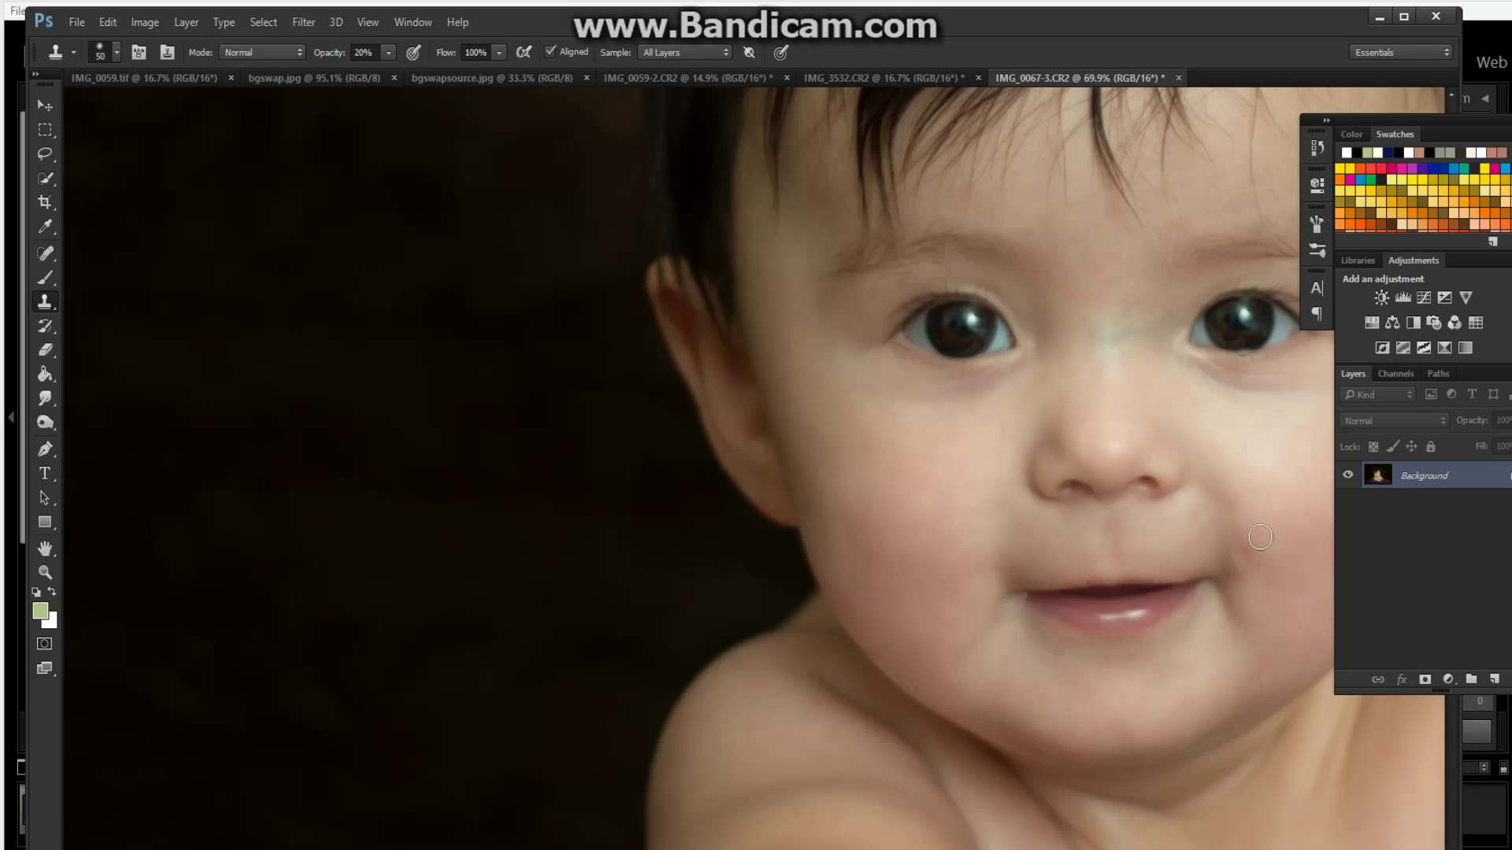
scroll(1222, 397, "down", 1)
scroll(1202, 391, "down", 1)
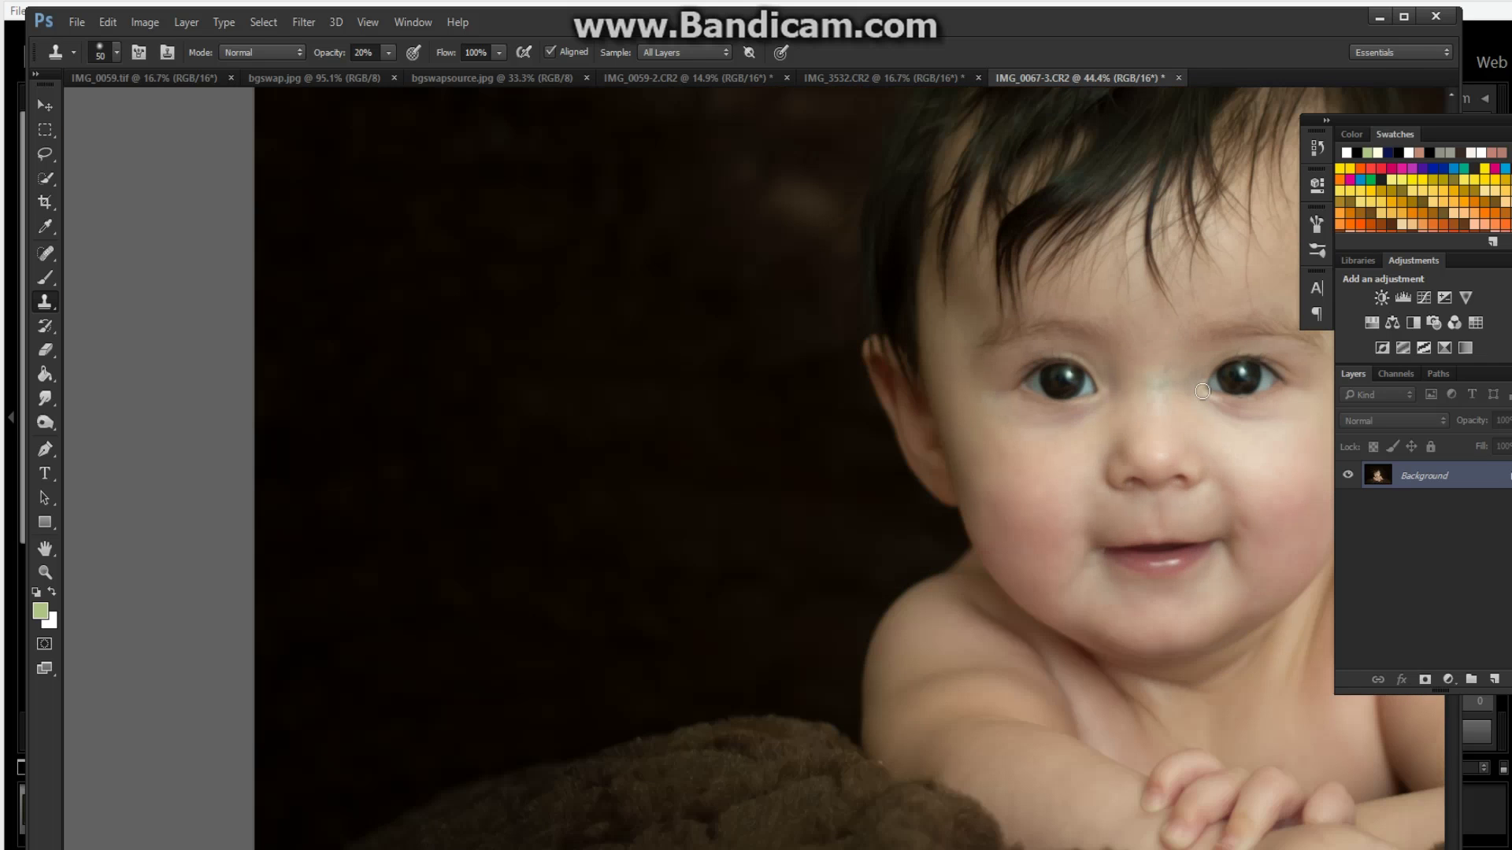
scroll(1201, 391, "down", 1)
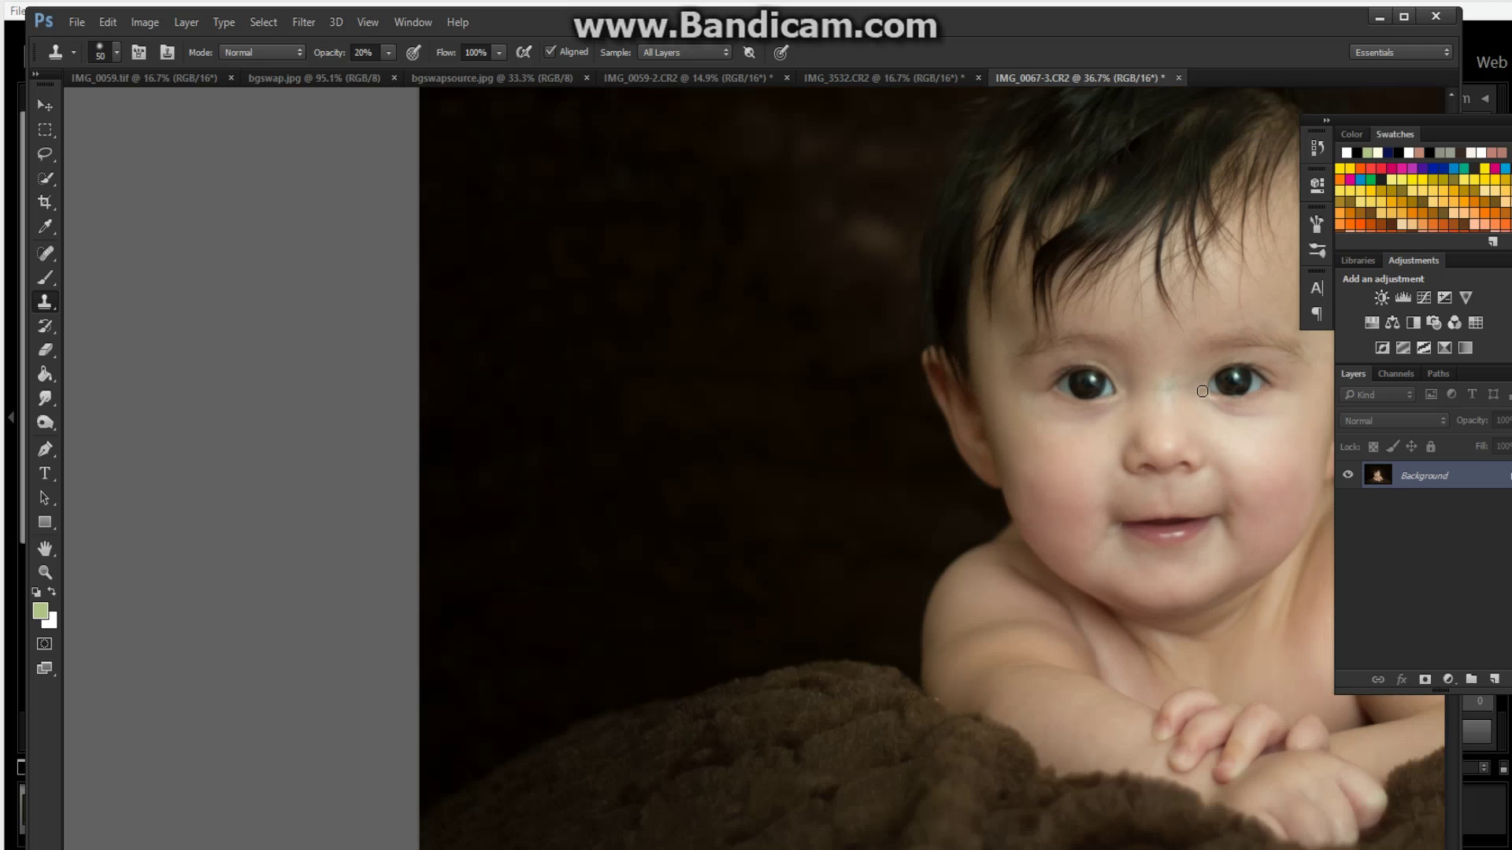
scroll(1202, 391, "down", 2)
scroll(1202, 391, "down", 1)
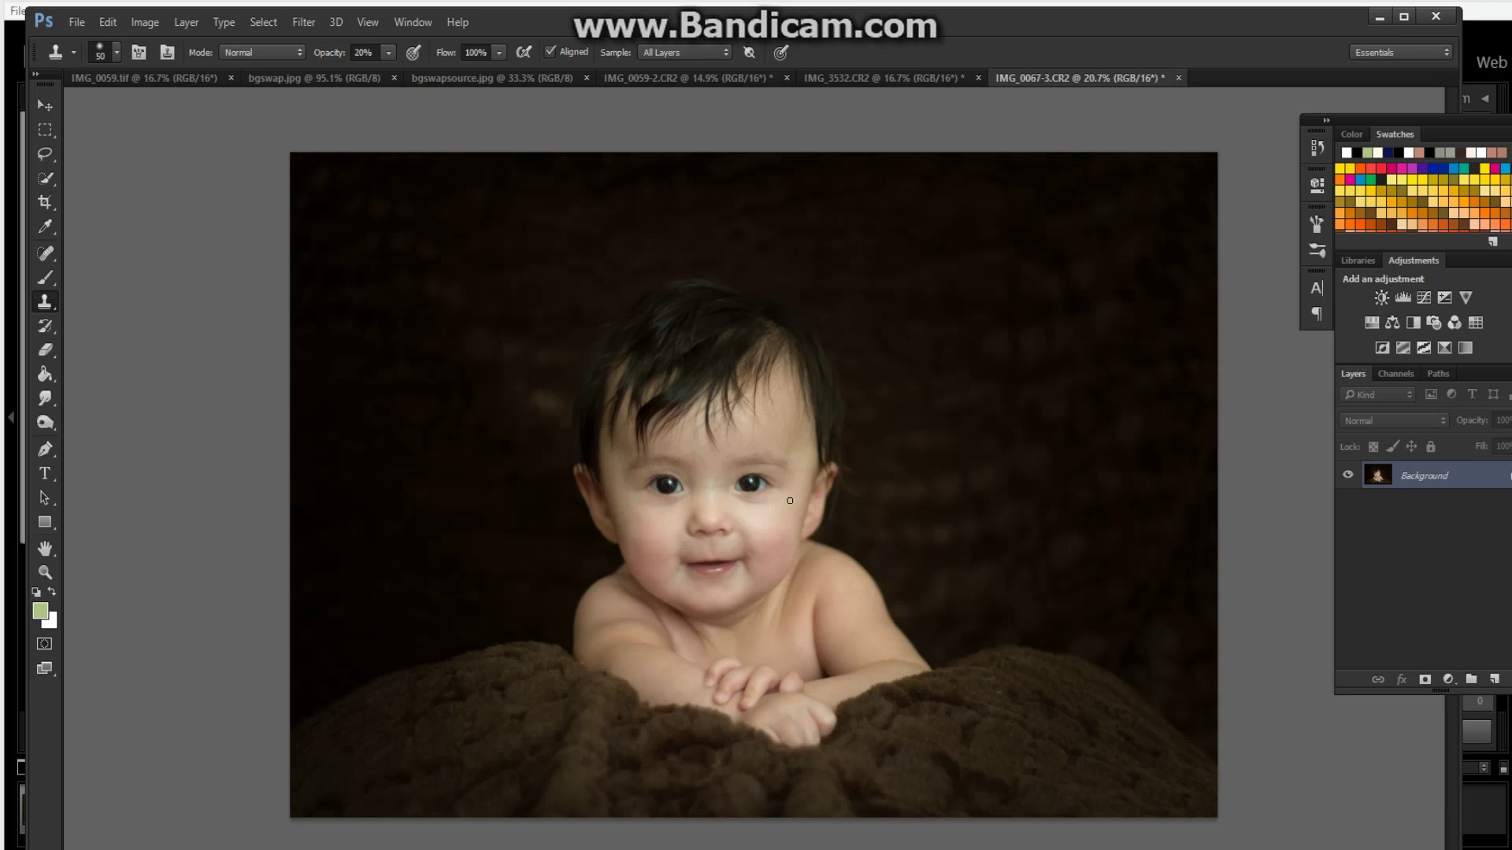
Clone nearby skin over the bluish patch between the eyes at 20% opacity
scroll(721, 478, "up", 8)
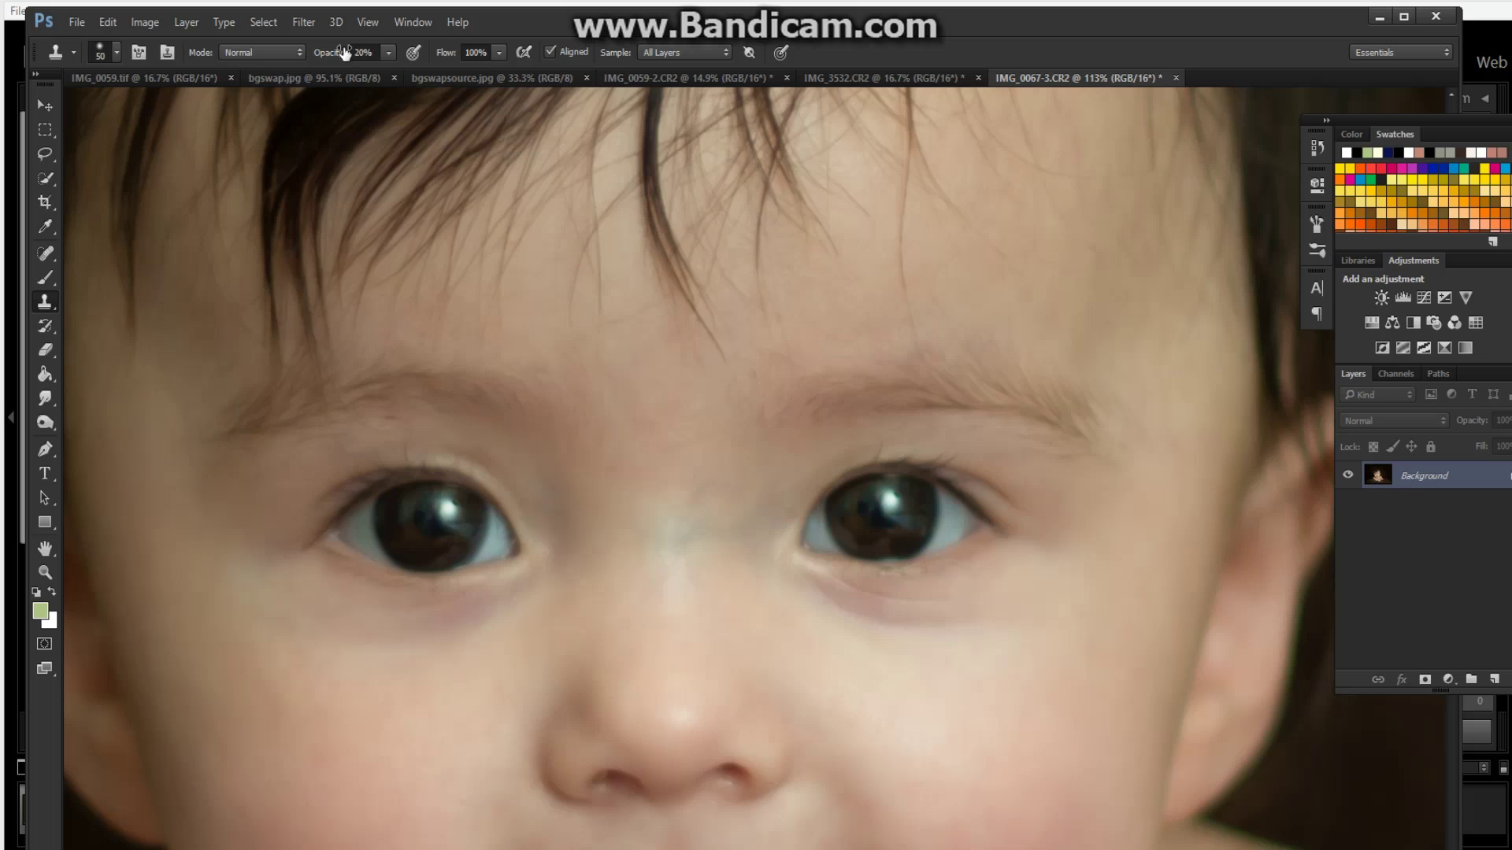
left_click(728, 577)
left_click(728, 577)
left_click(755, 528)
mouse_move(756, 528)
left_mouse_down()
mouse_move(704, 547)
mouse_move(704, 508)
mouse_move(674, 553)
mouse_move(668, 525)
mouse_move(633, 563)
mouse_move(639, 535)
mouse_move(674, 556)
mouse_move(691, 539)
mouse_move(696, 567)
mouse_move(733, 560)
mouse_move(745, 580)
mouse_move(749, 558)
mouse_move(747, 581)
mouse_move(749, 533)
left_mouse_up()
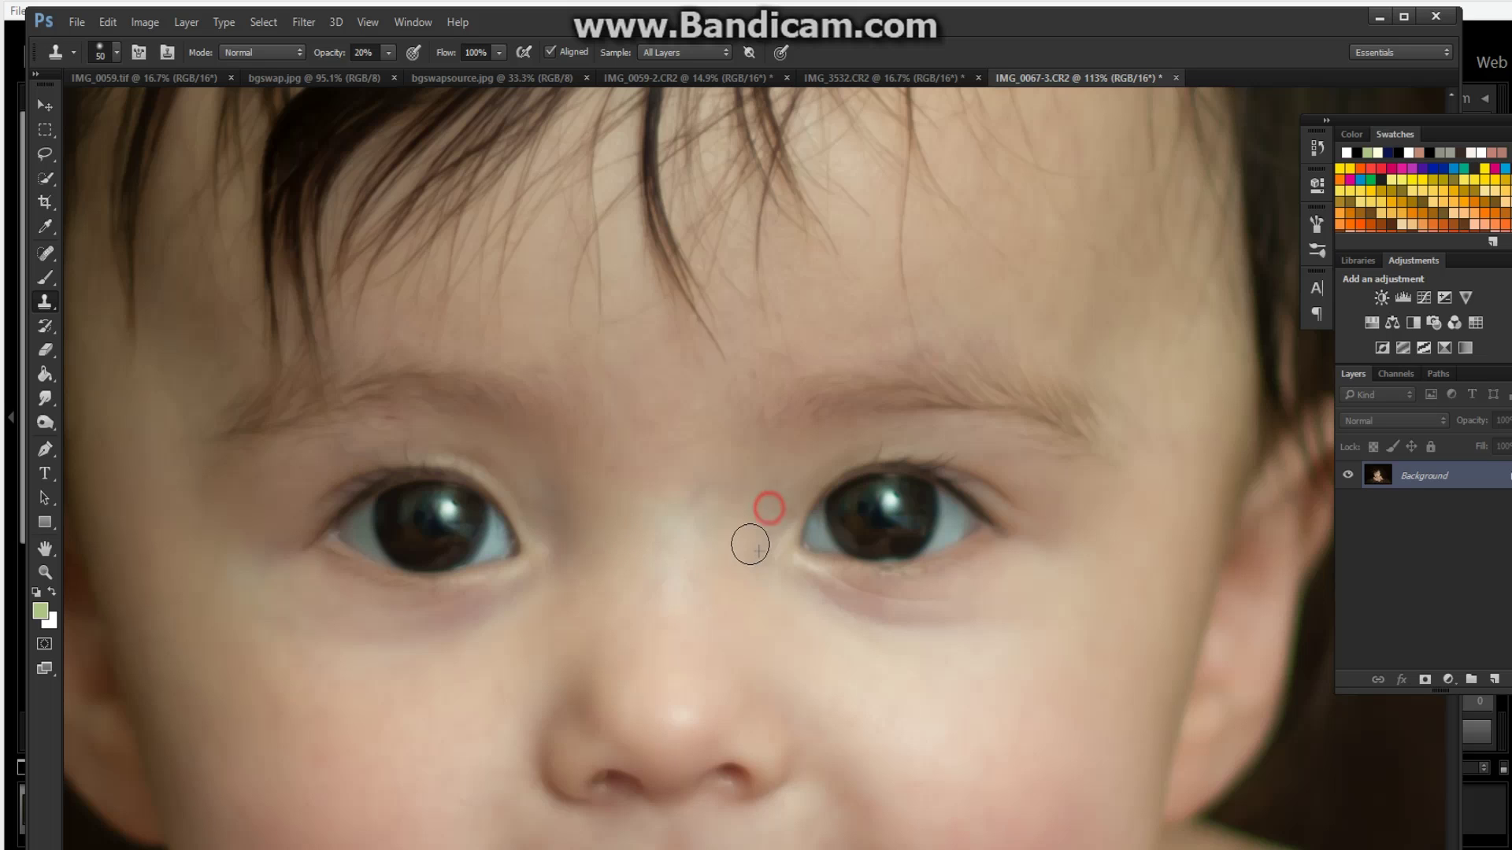
left_click(740, 546, "alt")
mouse_move(770, 499)
left_mouse_down()
mouse_move(748, 547)
mouse_move(733, 511)
mouse_move(705, 514)
mouse_move(713, 502)
mouse_move(677, 519)
mouse_move(723, 493)
mouse_move(745, 504)
mouse_move(708, 611)
mouse_move(716, 513)
left_mouse_up()
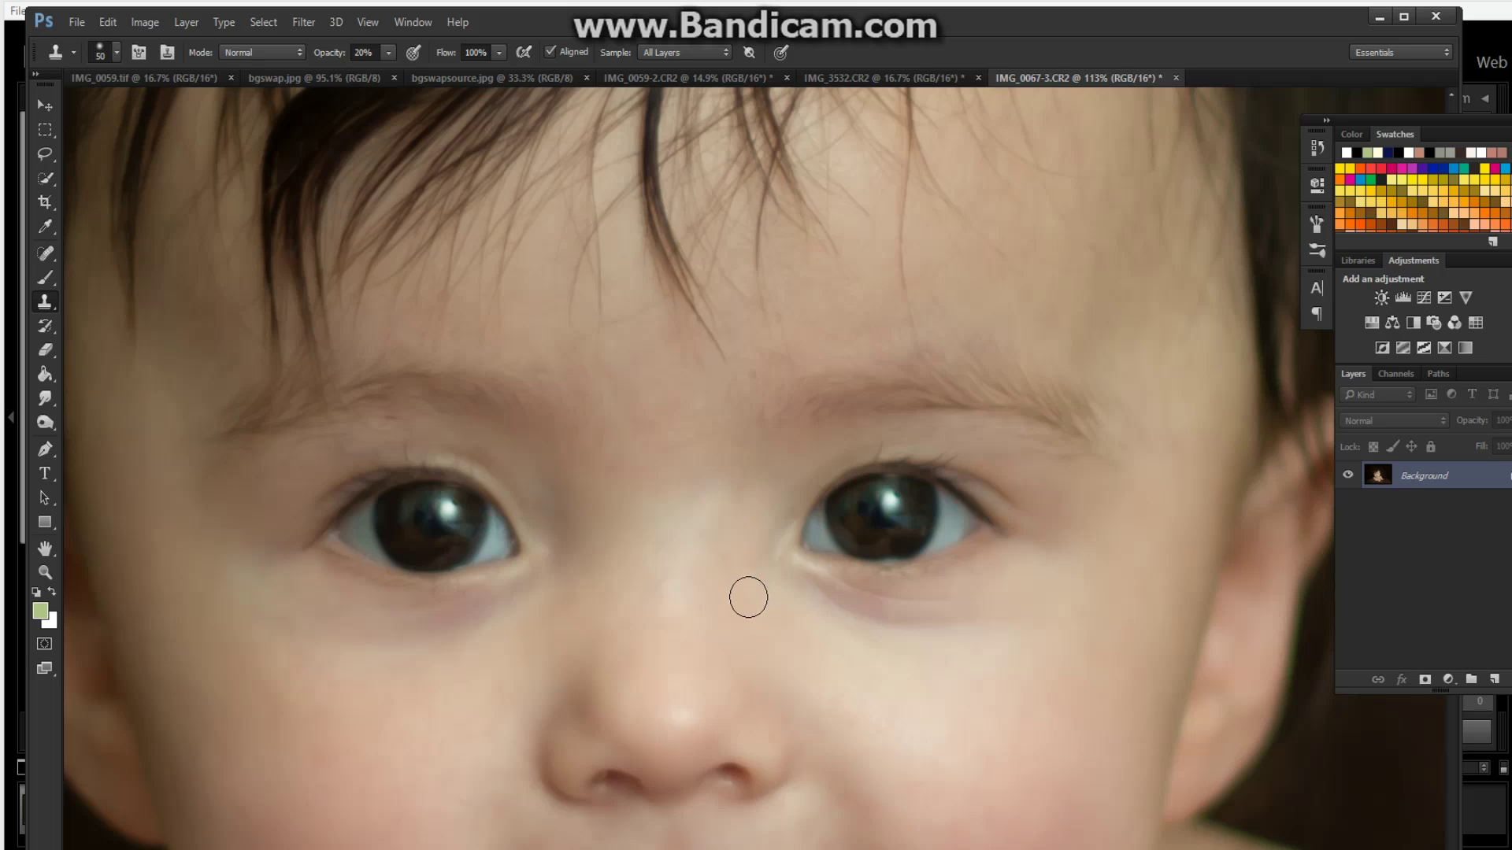
Soften the tip and bridge of the nose by cloning skin sampled from the side of the nose
left_click(687, 715)
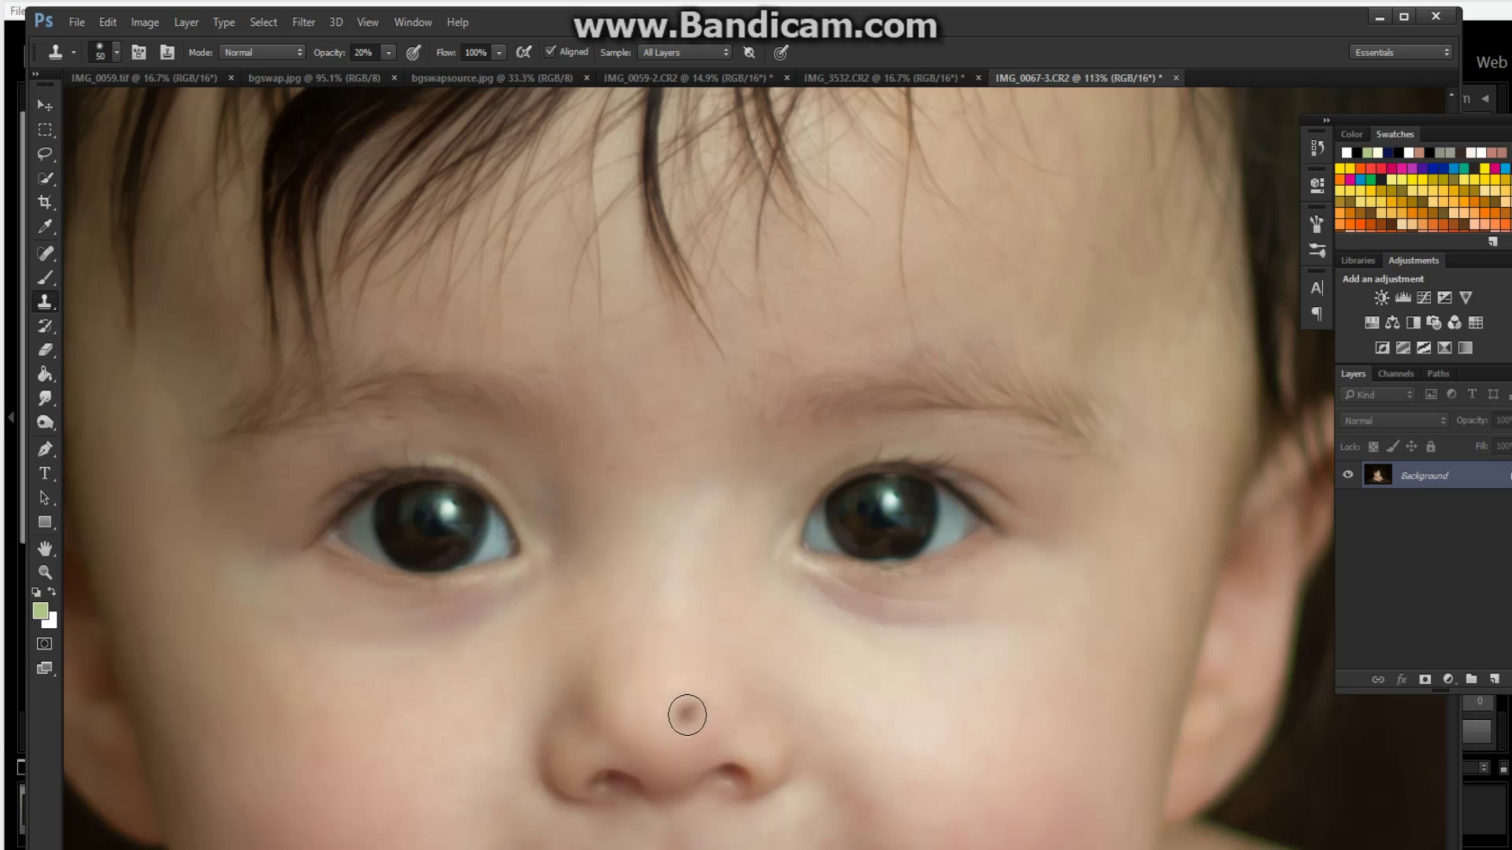
left_click(716, 675, "alt")
left_click(682, 713)
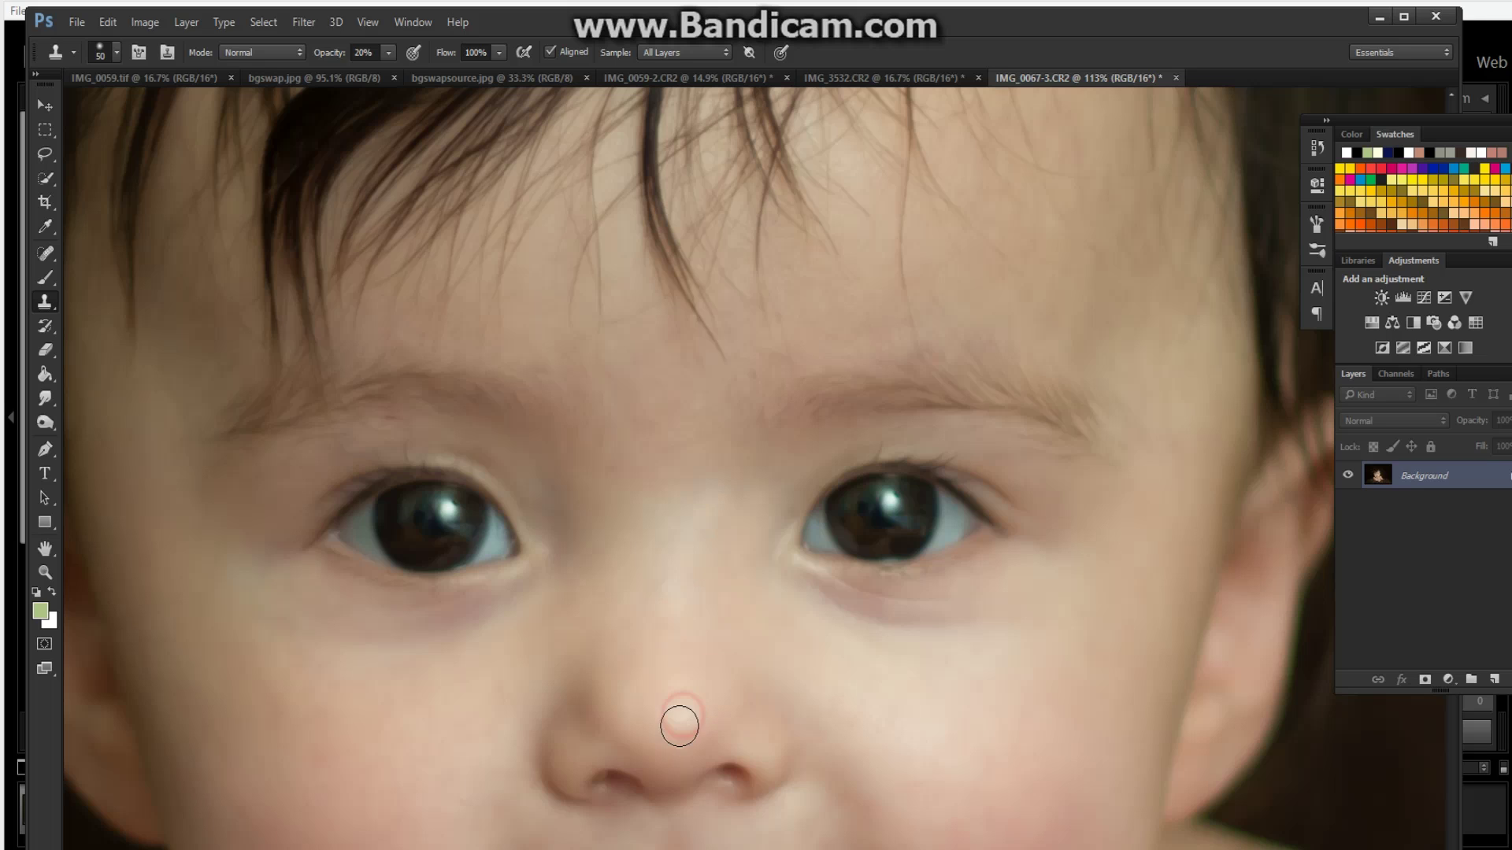
left_click(676, 687)
left_click(716, 650, "alt")
left_click(688, 599)
left_click(641, 580)
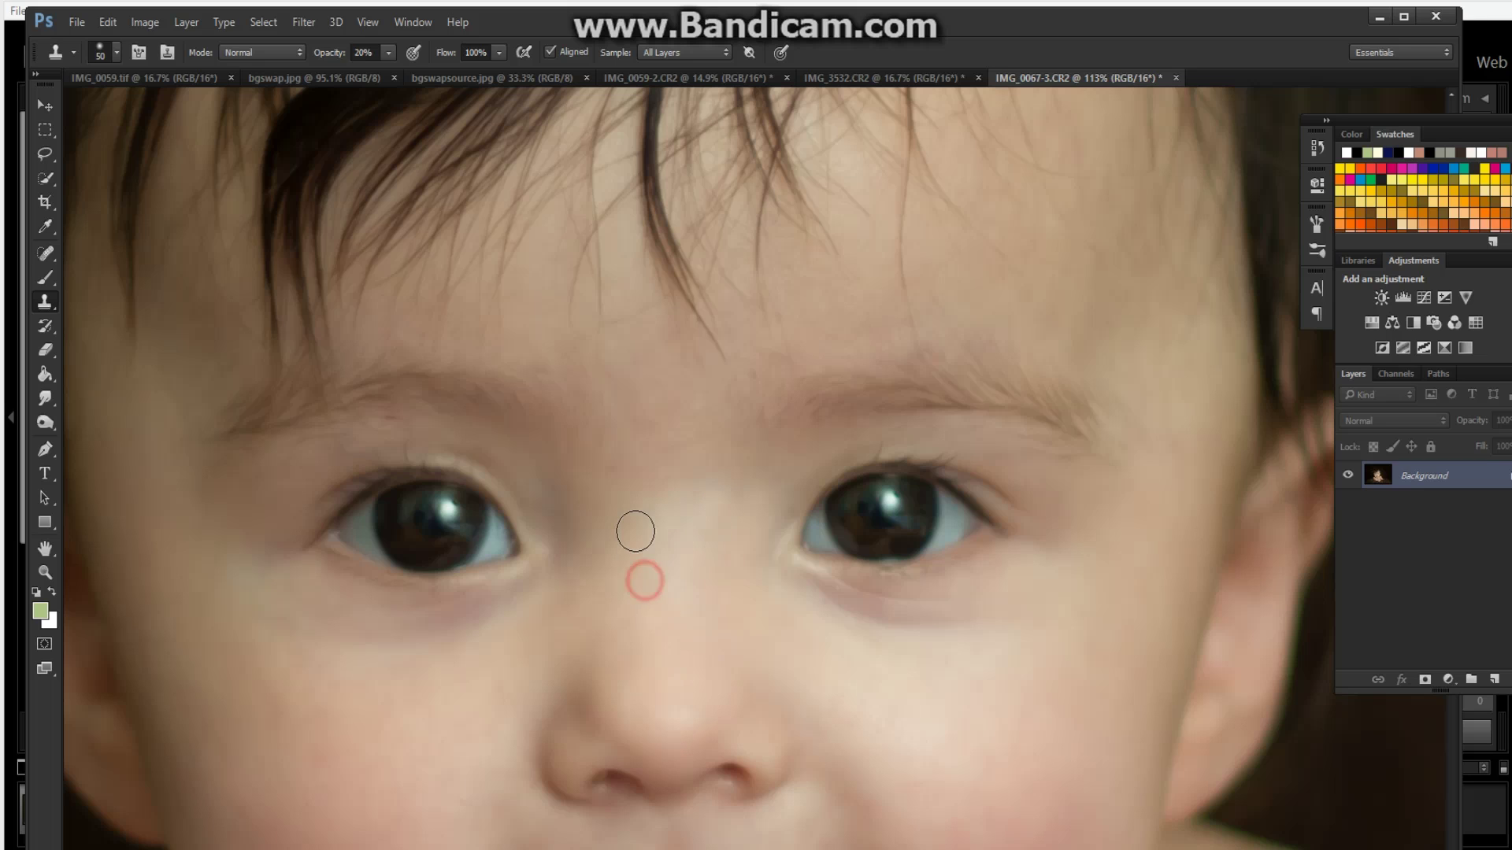
Clone skin sampled beside the baby's left inner eye corner over the top of the nose bridge, and check the full portrait
left_click(750, 557, "alt")
left_click(736, 516)
left_click(709, 527)
left_click(681, 501)
scroll(851, 687, "down", 3)
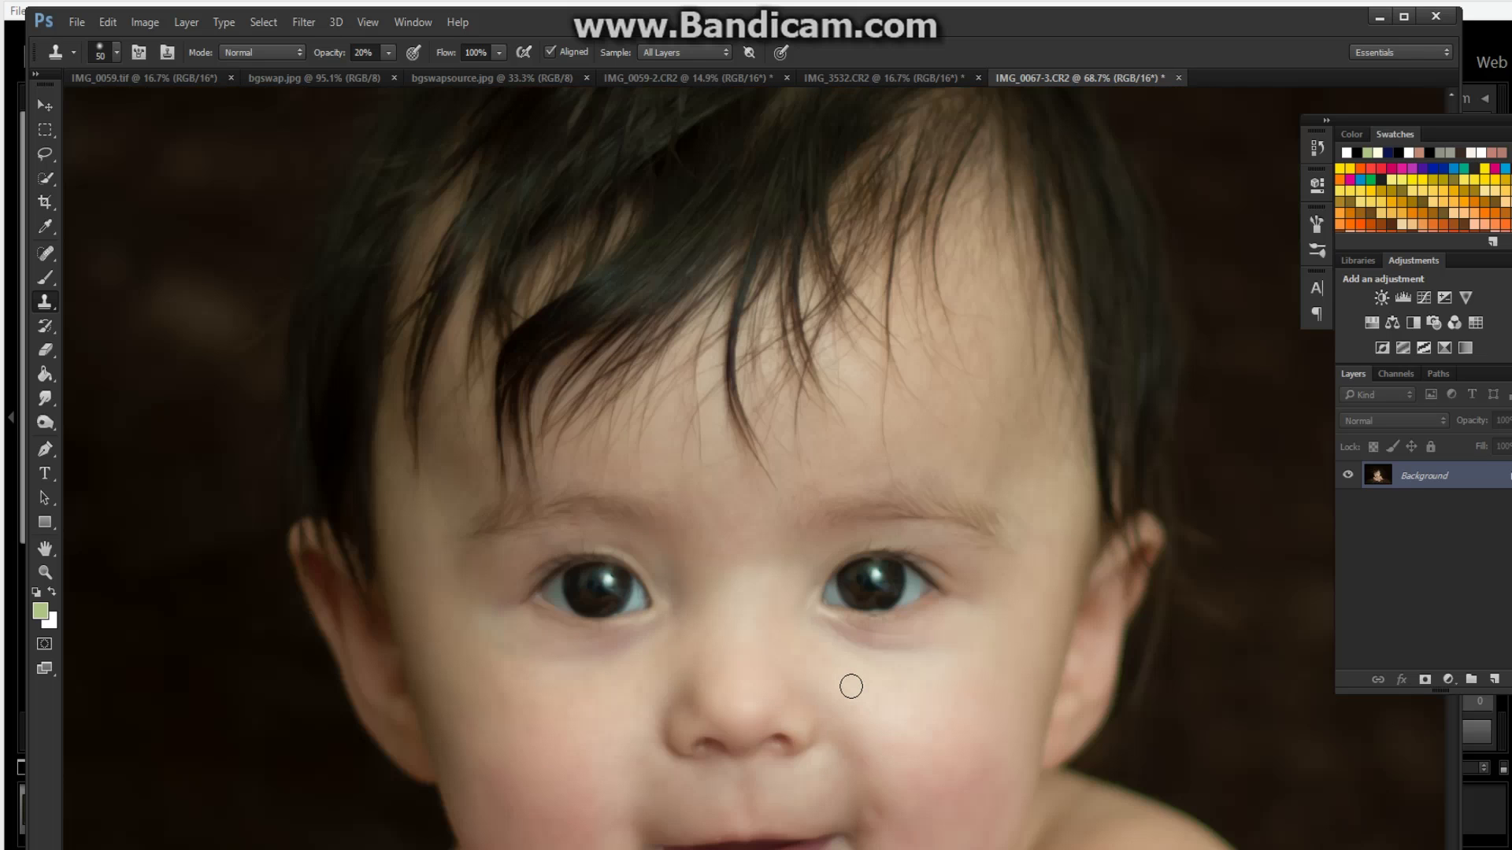
scroll(851, 686, "down", 4)
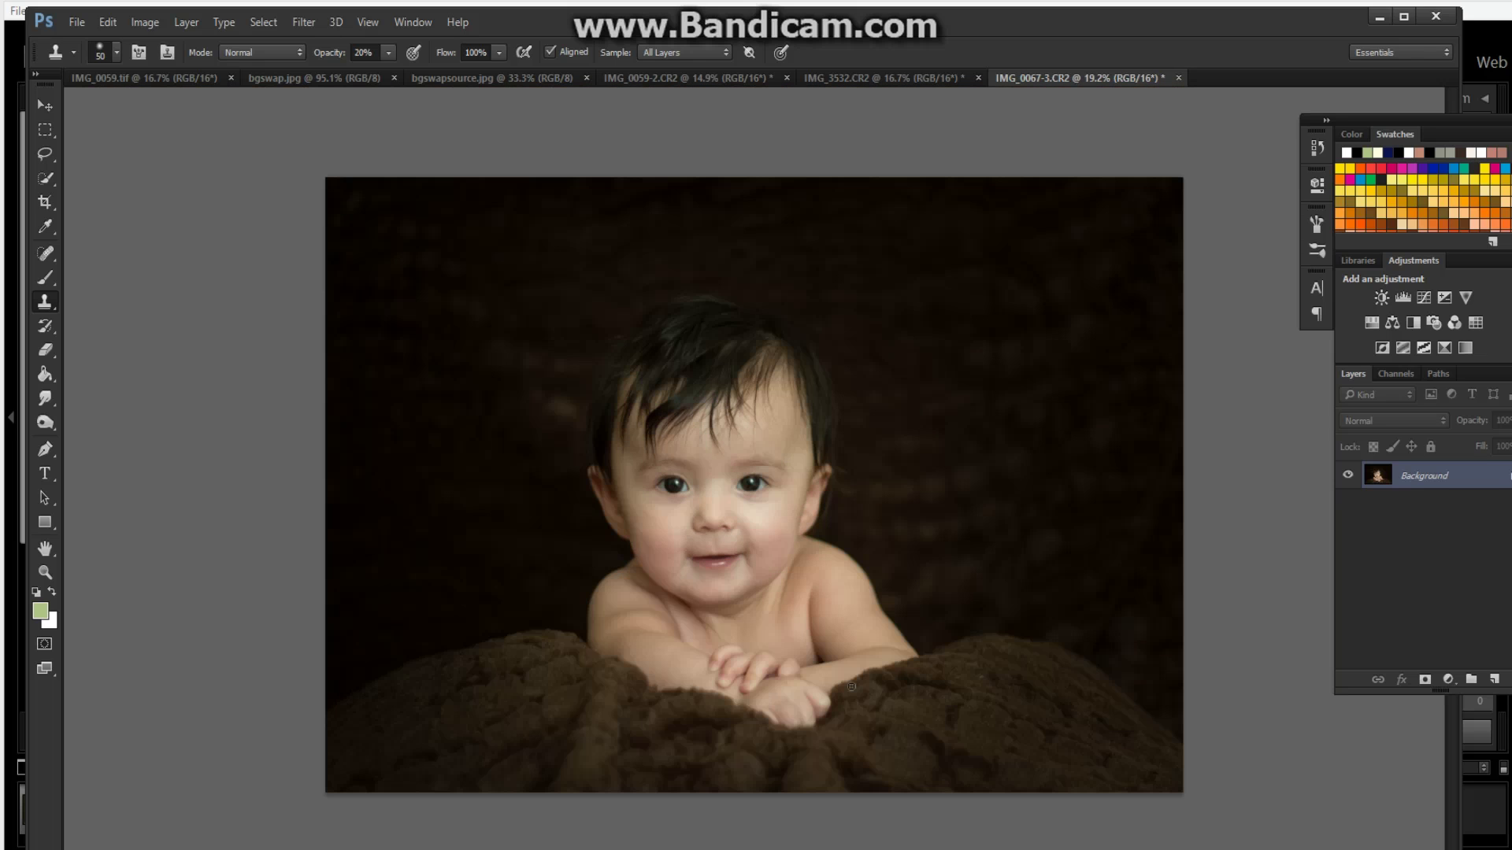
scroll(851, 686, "down", 1)
Lighten the shadow under the baby's left eye by cloning upper-cheek skin with the brush enlarged to size 90
scroll(804, 610, "up", 4)
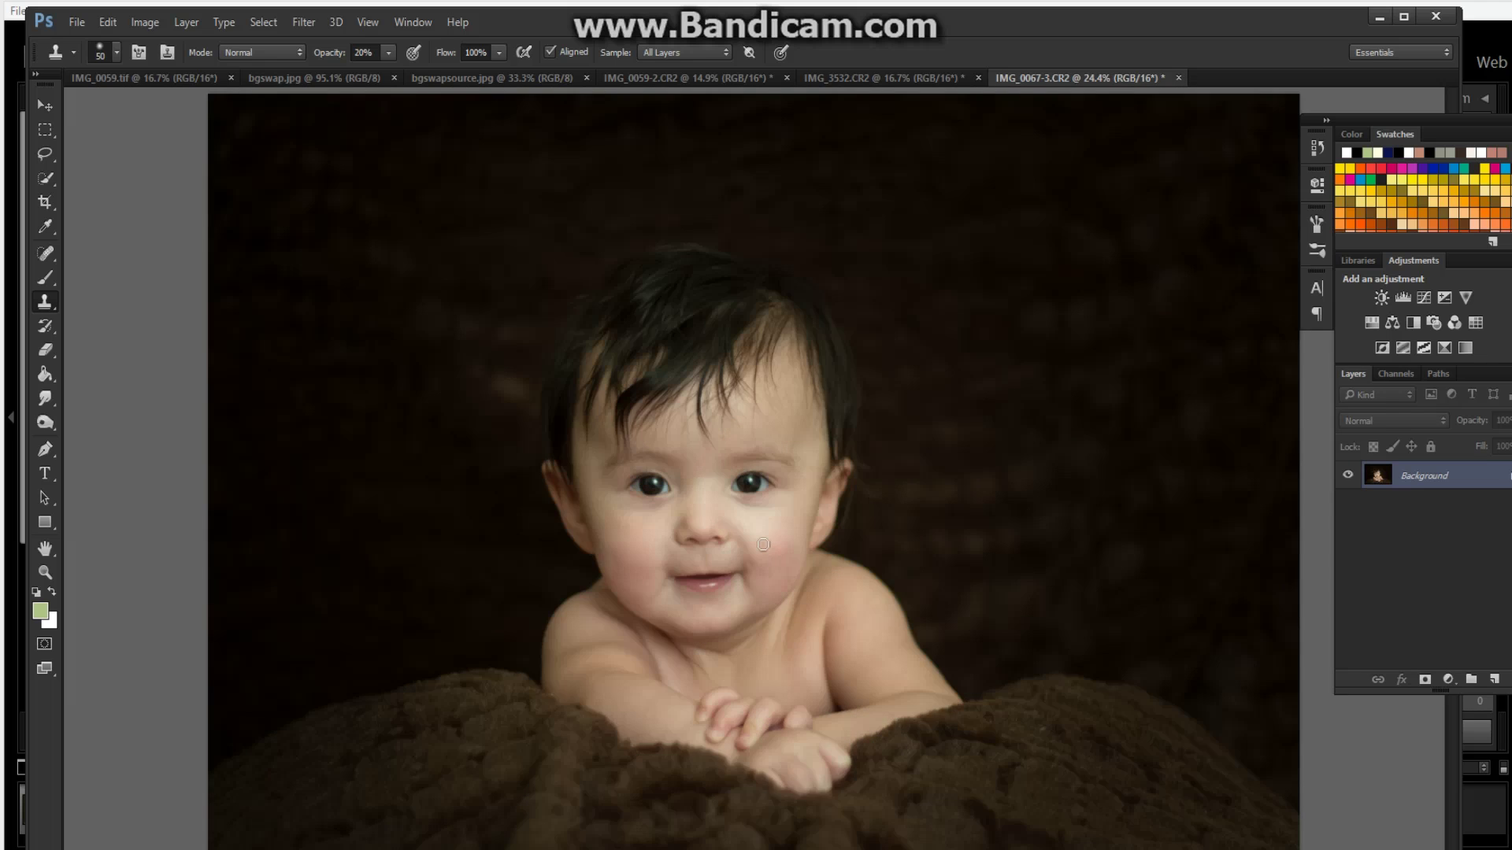
scroll(763, 545, "up", 2)
scroll(560, 285, "up", 2)
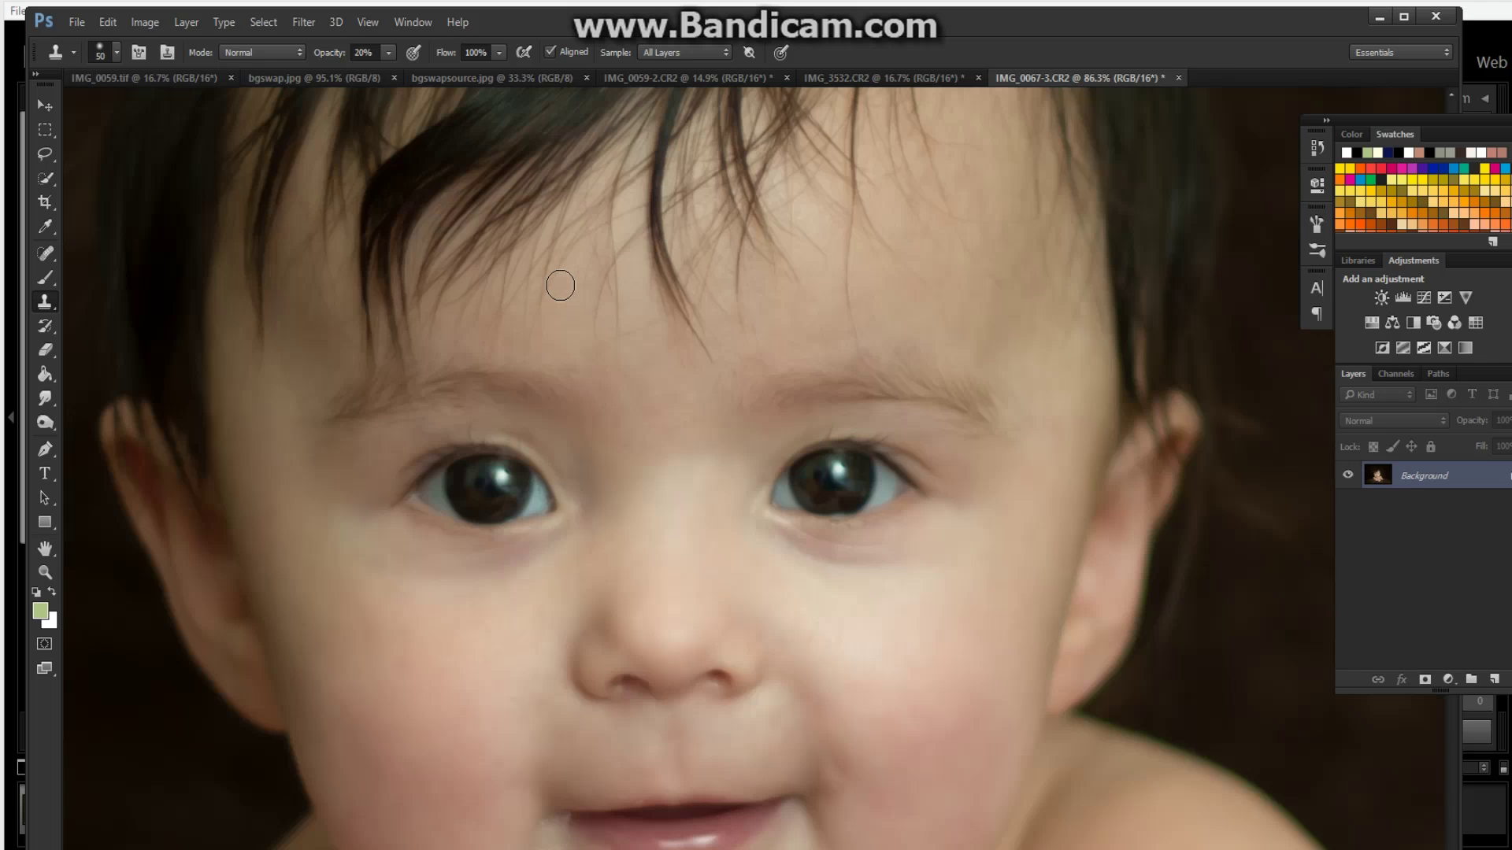
scroll(551, 496, "up", 1)
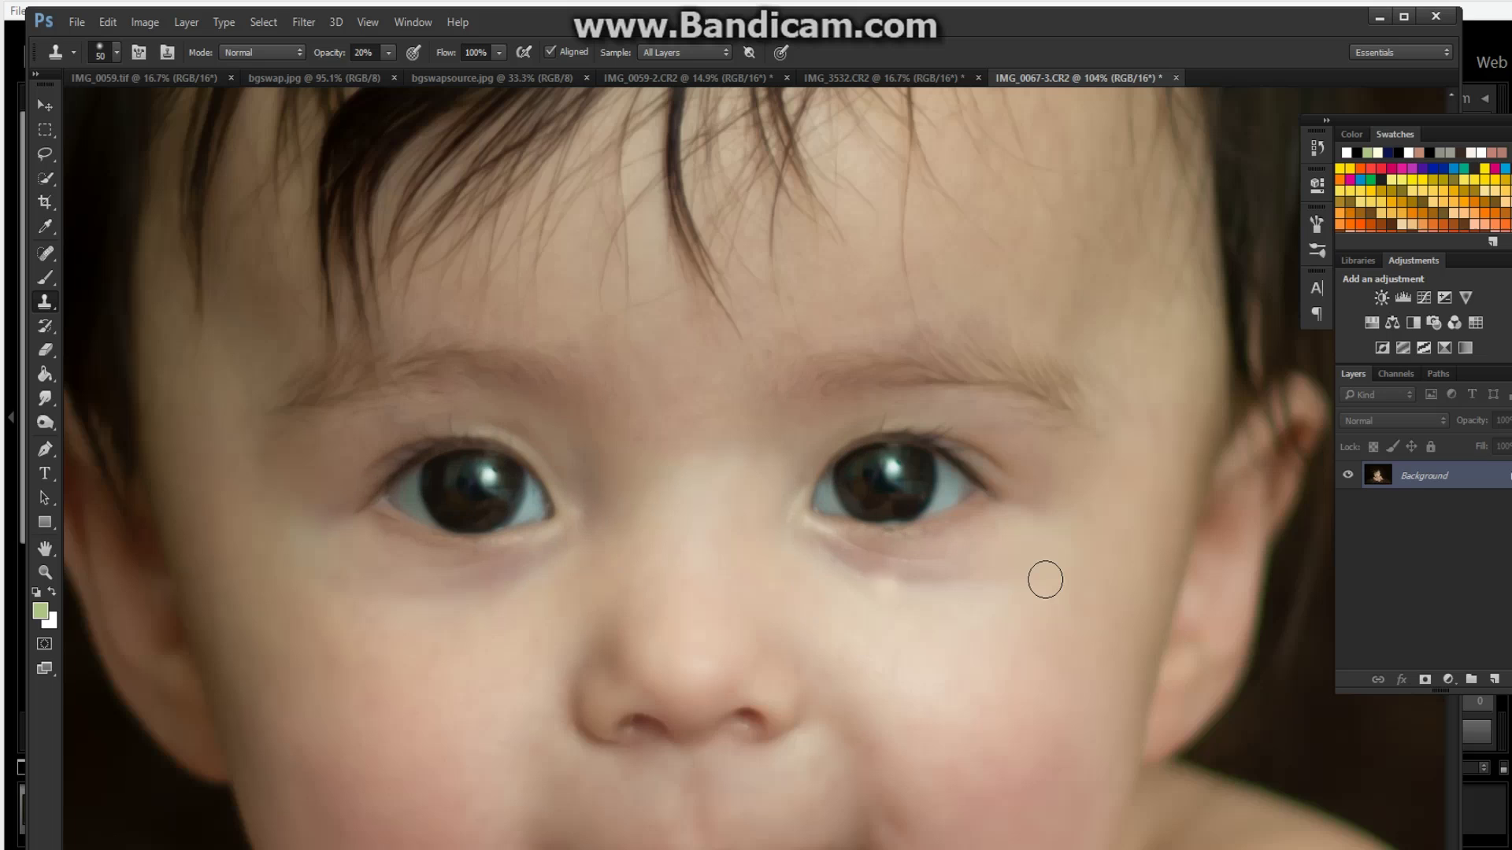
left_click(876, 572)
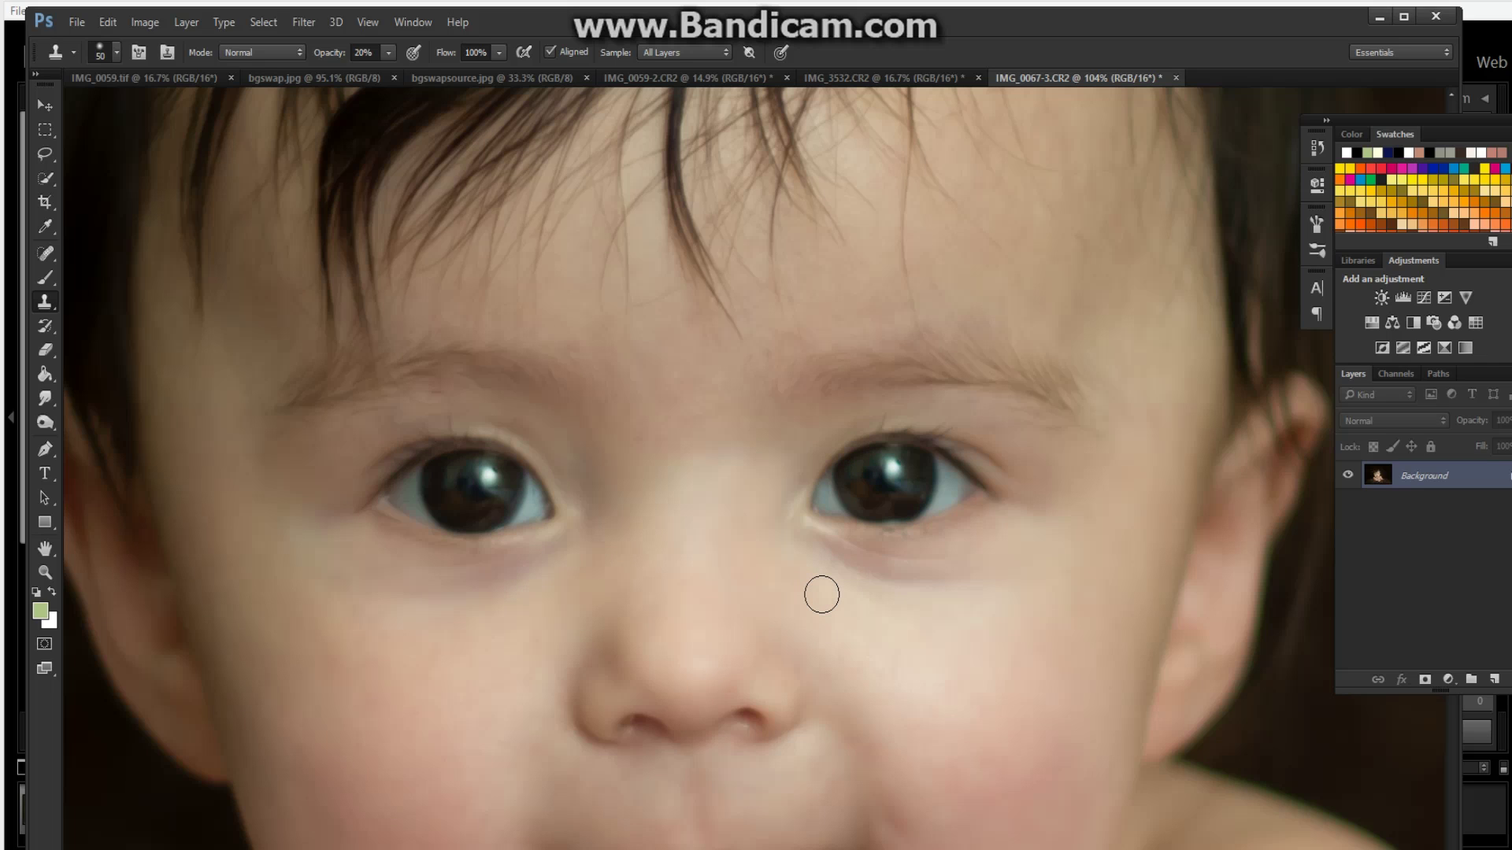
key("bracketright")
key("bracketright")
key("bracketright")
key("bracketright")
left_click(914, 634, "alt")
left_click_drag(936, 581, 850, 583)
left_click_drag(983, 569, 910, 579)
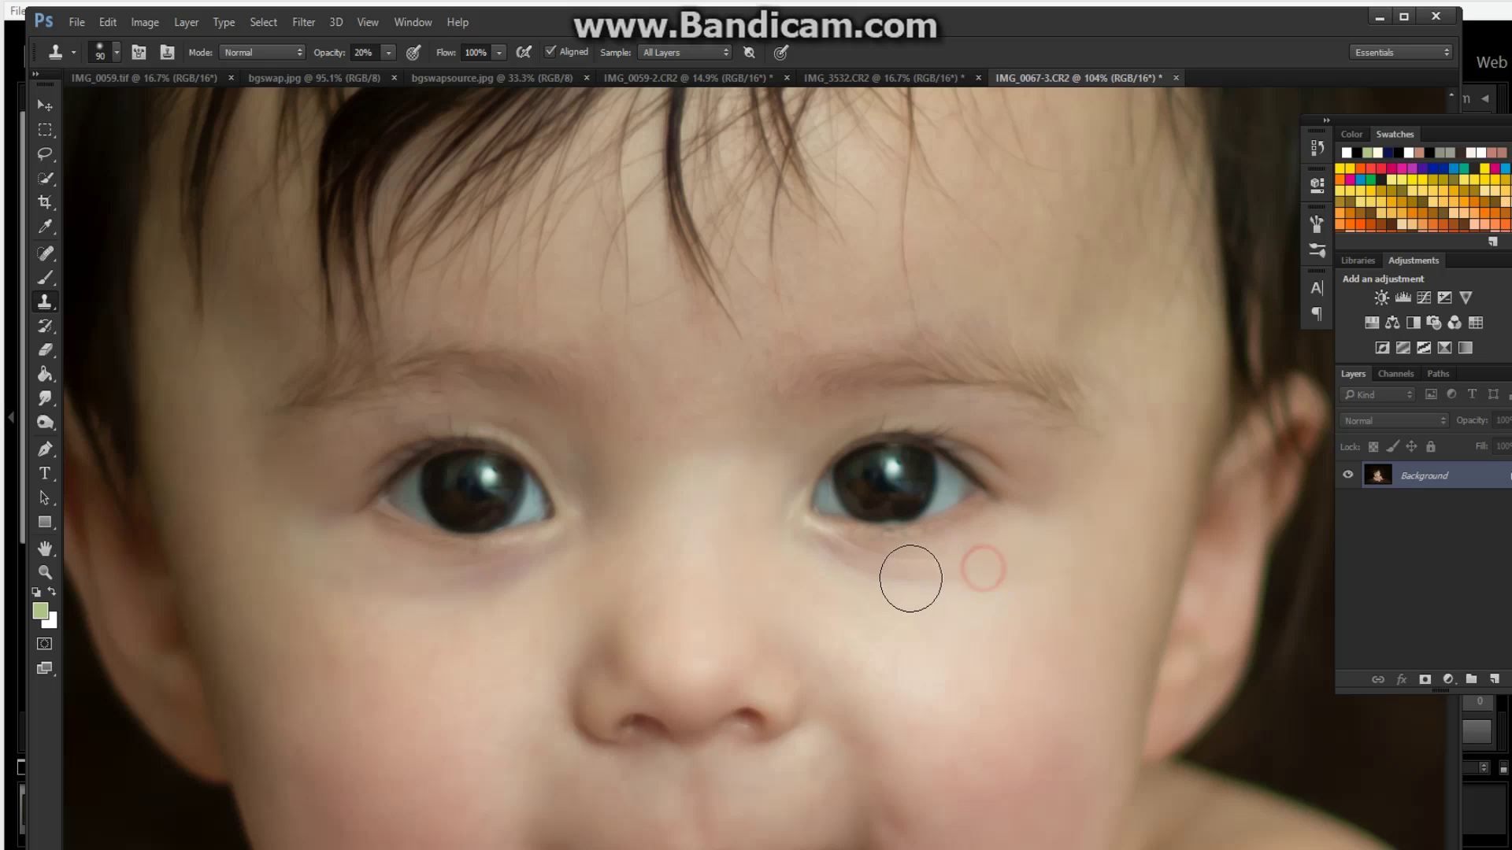
mouse_move(816, 564)
left_mouse_down()
mouse_move(955, 577)
mouse_move(992, 554)
mouse_move(864, 577)
mouse_move(820, 560)
left_mouse_up()
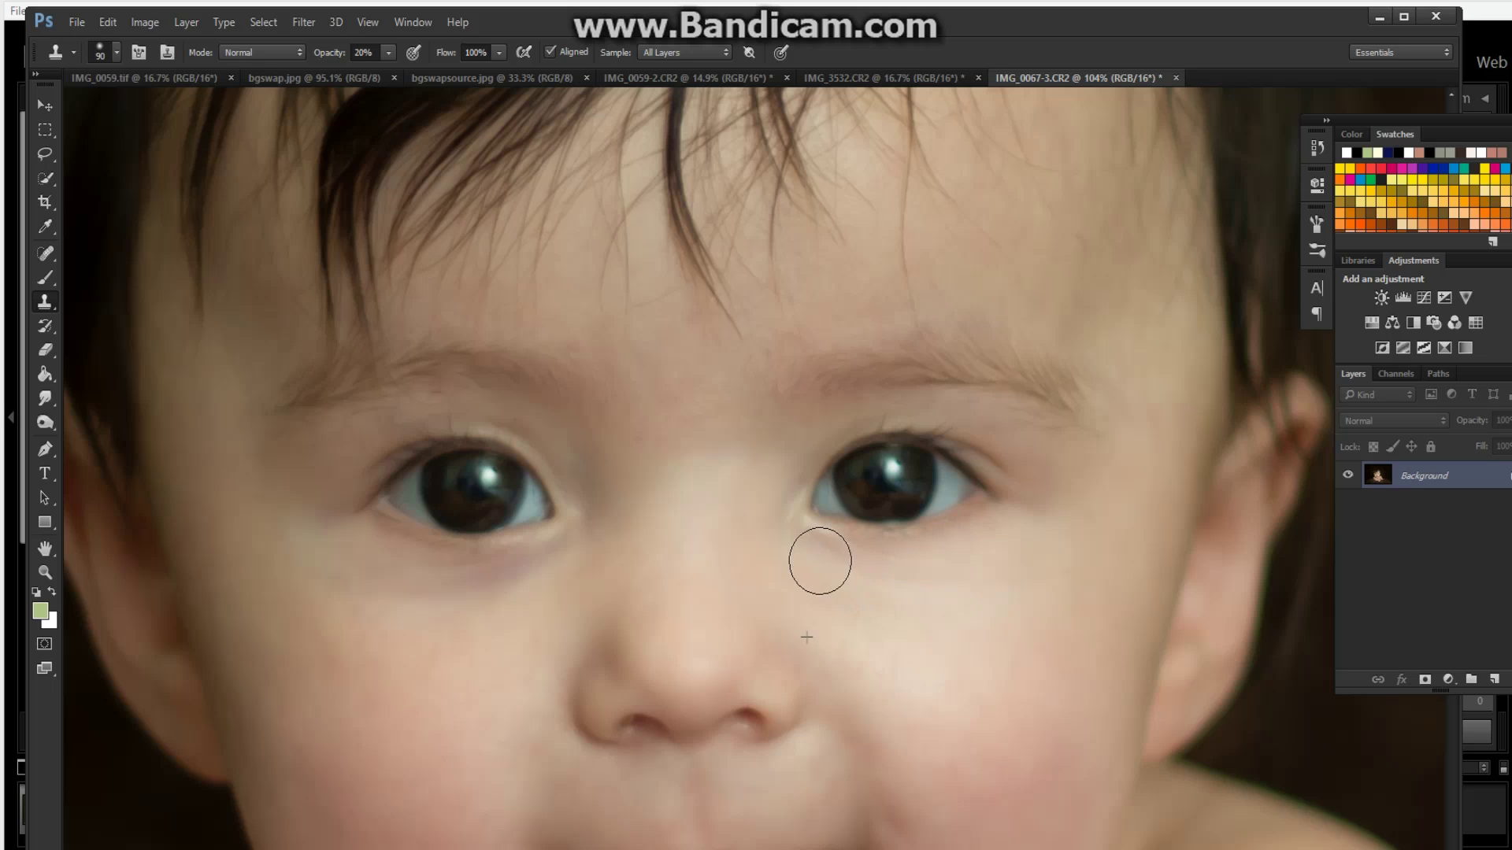
Clone upper-cheek skin over the shadow under the baby's right eye and check the full portrait
left_click(531, 634)
mouse_move(552, 560)
left_mouse_down()
mouse_move(388, 588)
mouse_move(451, 592)
mouse_move(540, 567)
mouse_move(361, 587)
mouse_move(438, 598)
mouse_move(575, 573)
mouse_move(435, 604)
left_mouse_up()
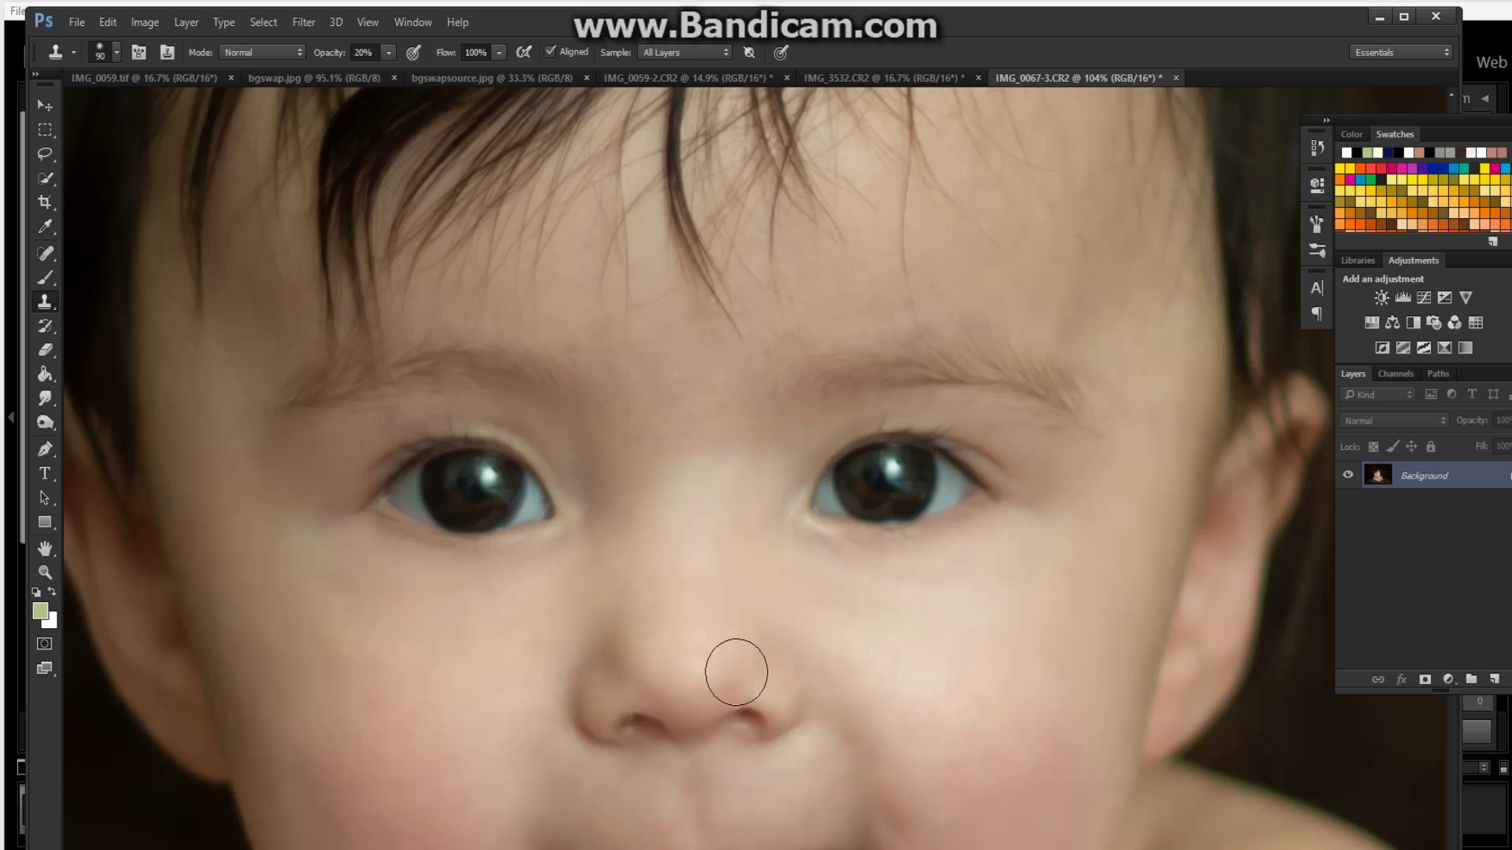
scroll(1017, 671, "down", 5)
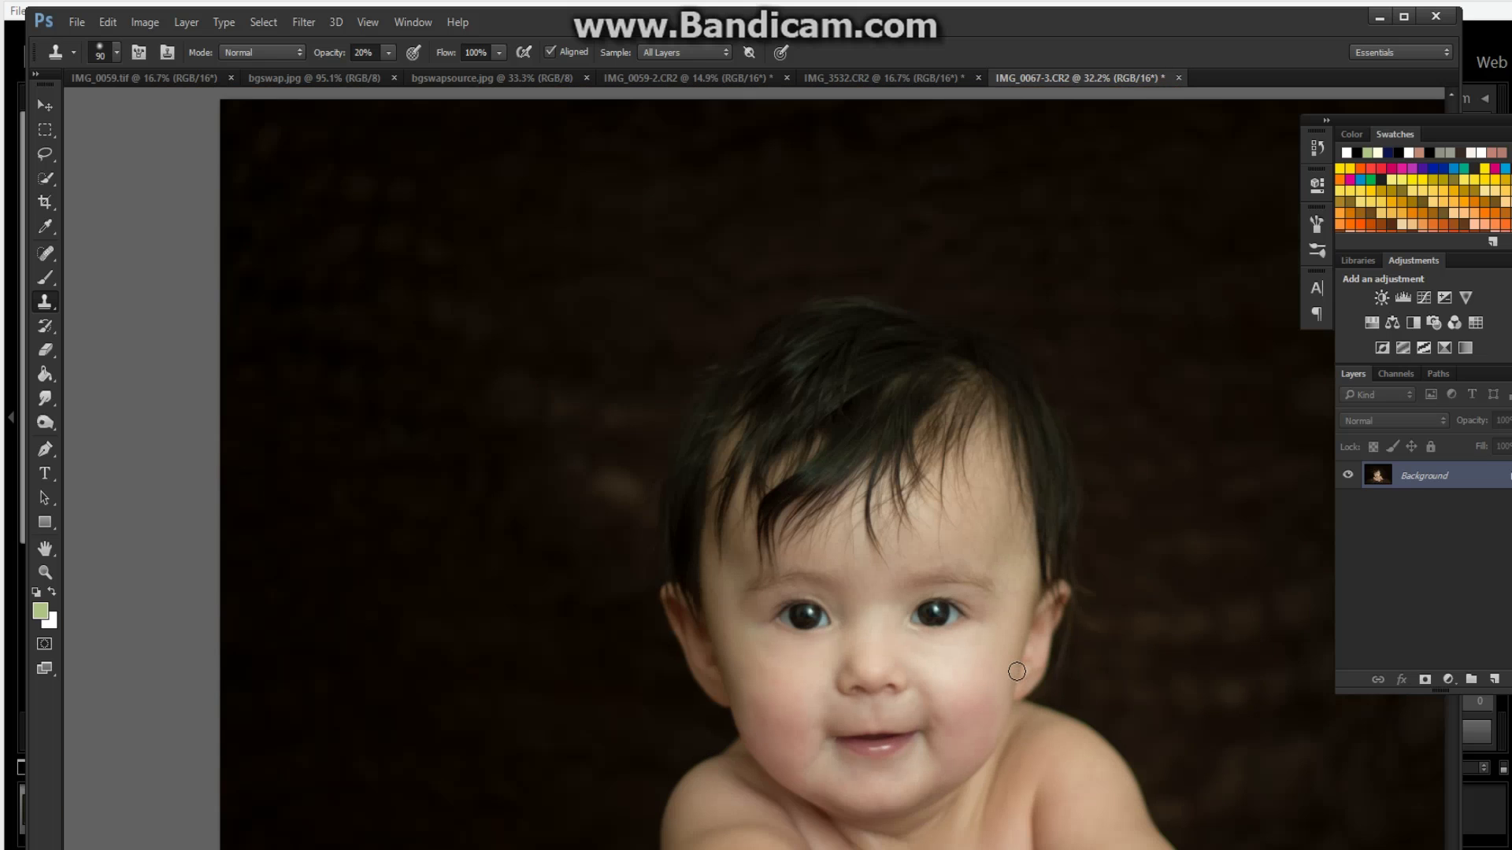
scroll(1016, 671, "down", 1)
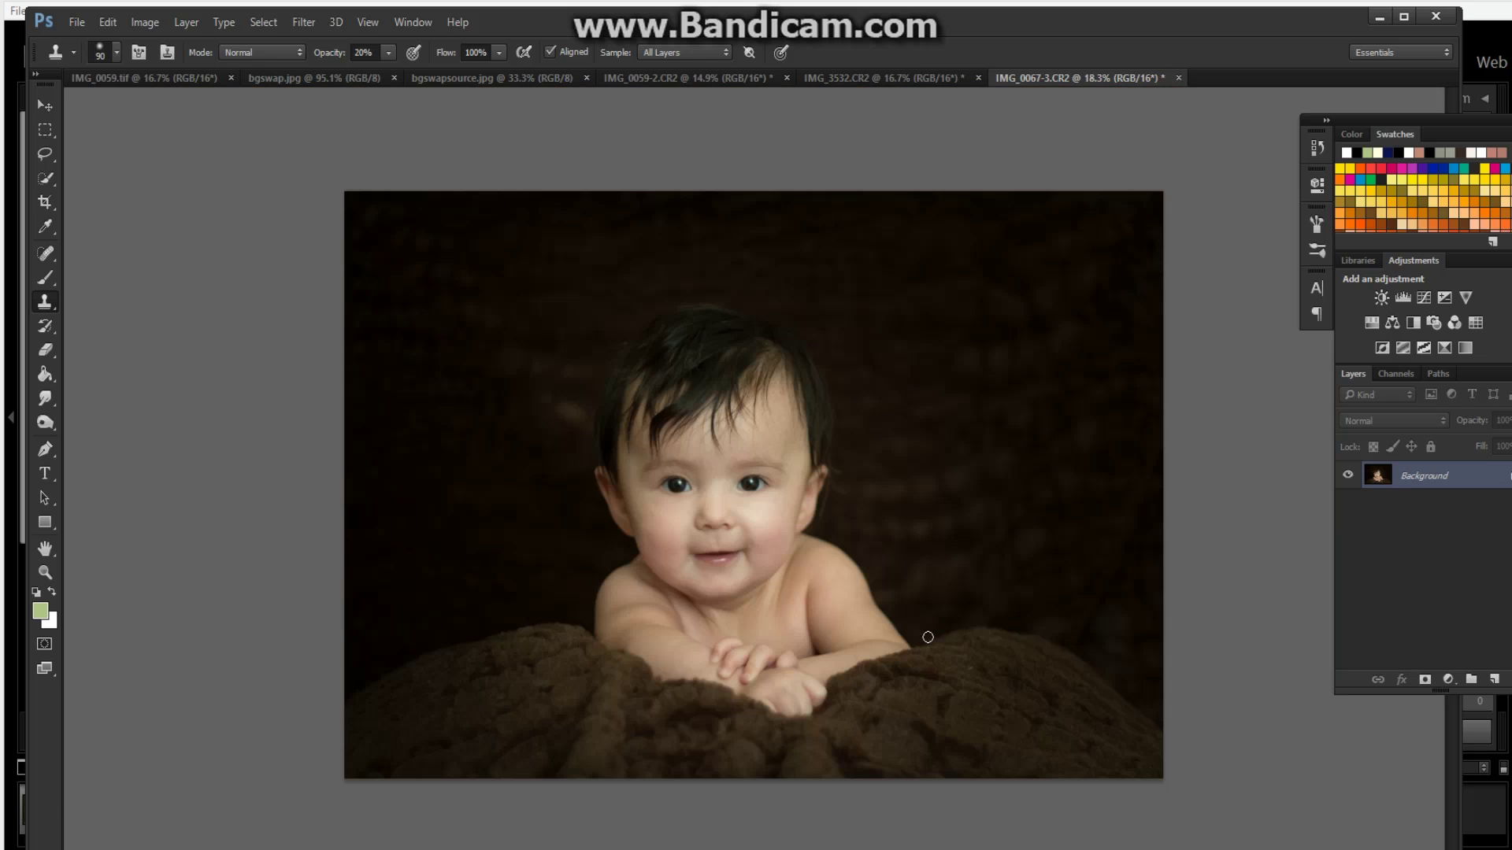
scroll(832, 574, "up", 1)
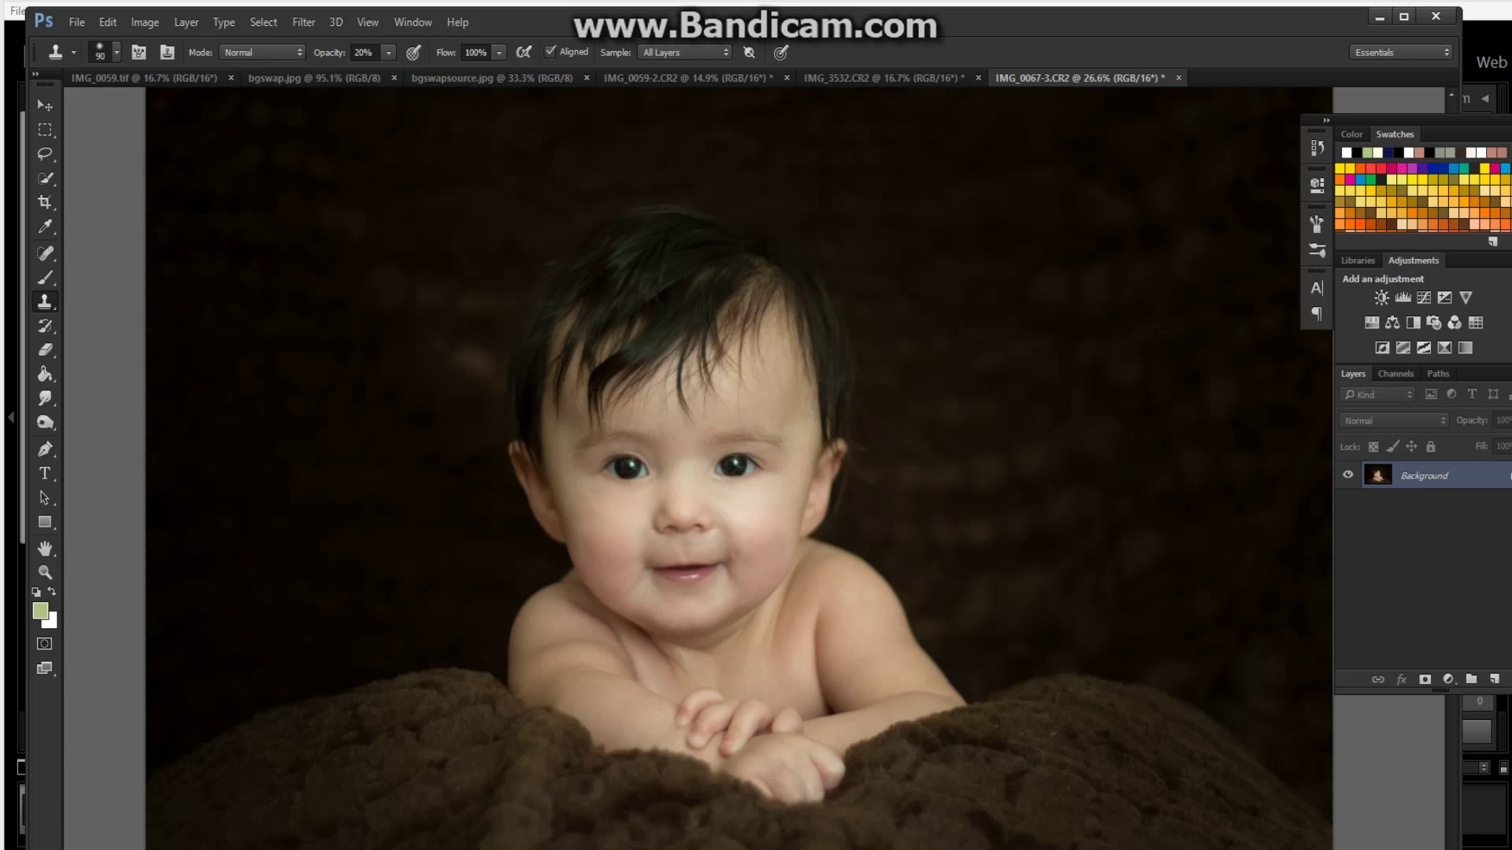
Switch to Lightroom to compare the unretouched photo, and return to Photoshop to examine the retouched face
key("alt+Tab")
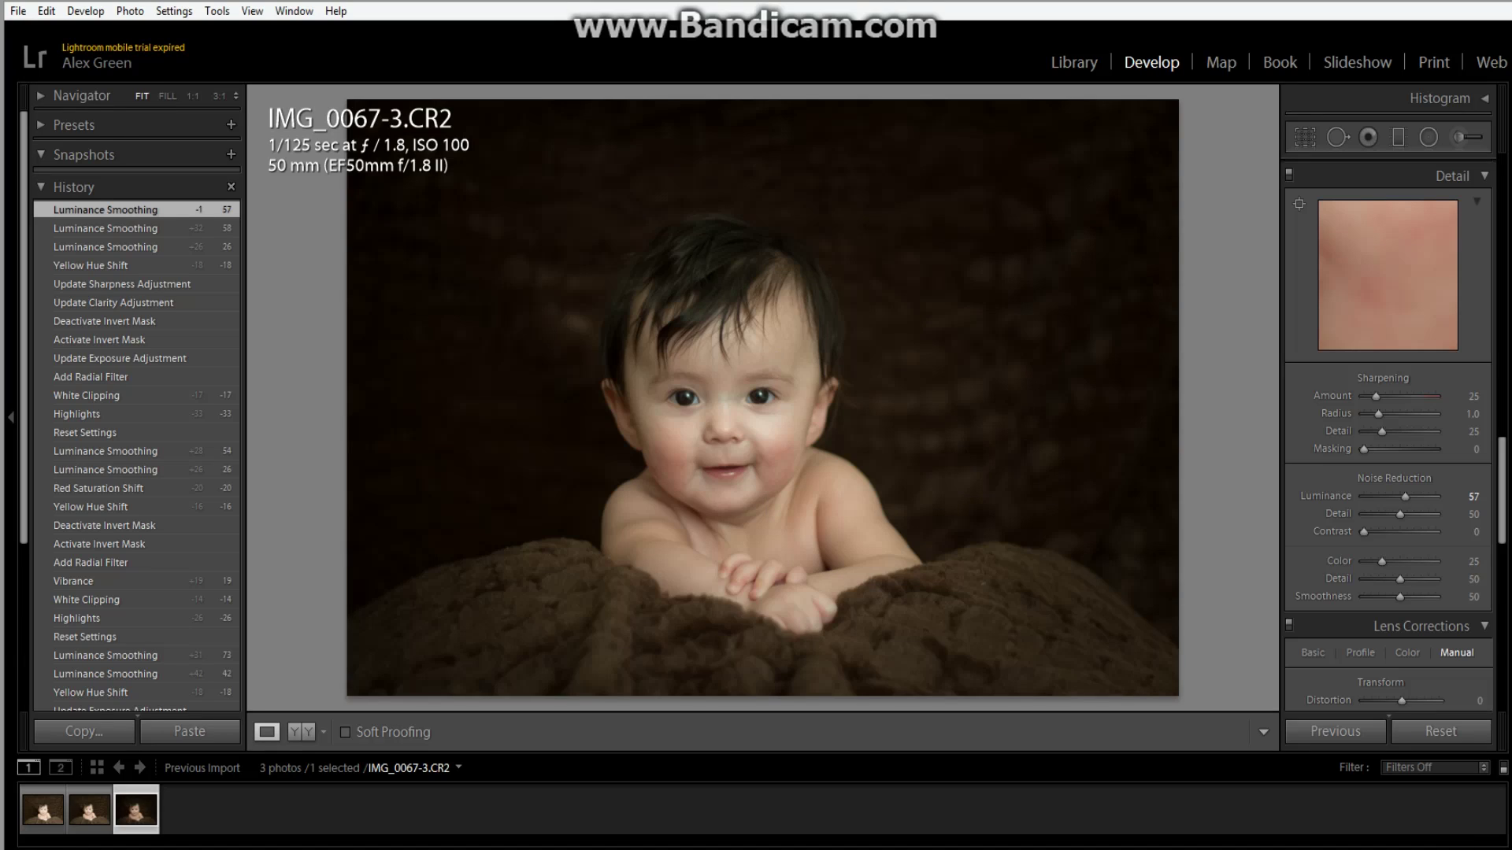
key("alt+Tab")
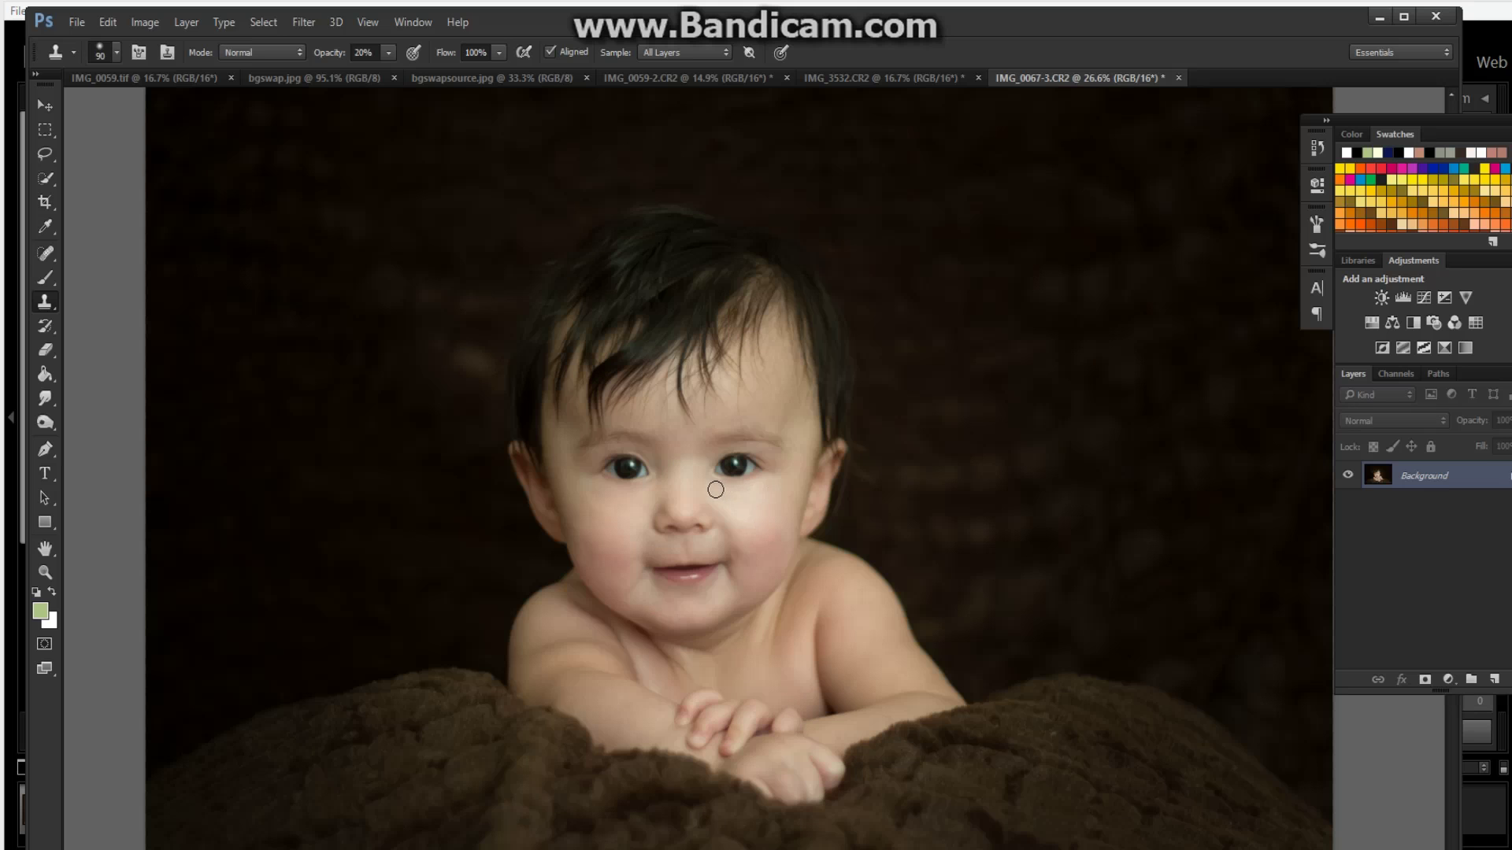
scroll(672, 490, "up", 1)
scroll(622, 481, "up", 1)
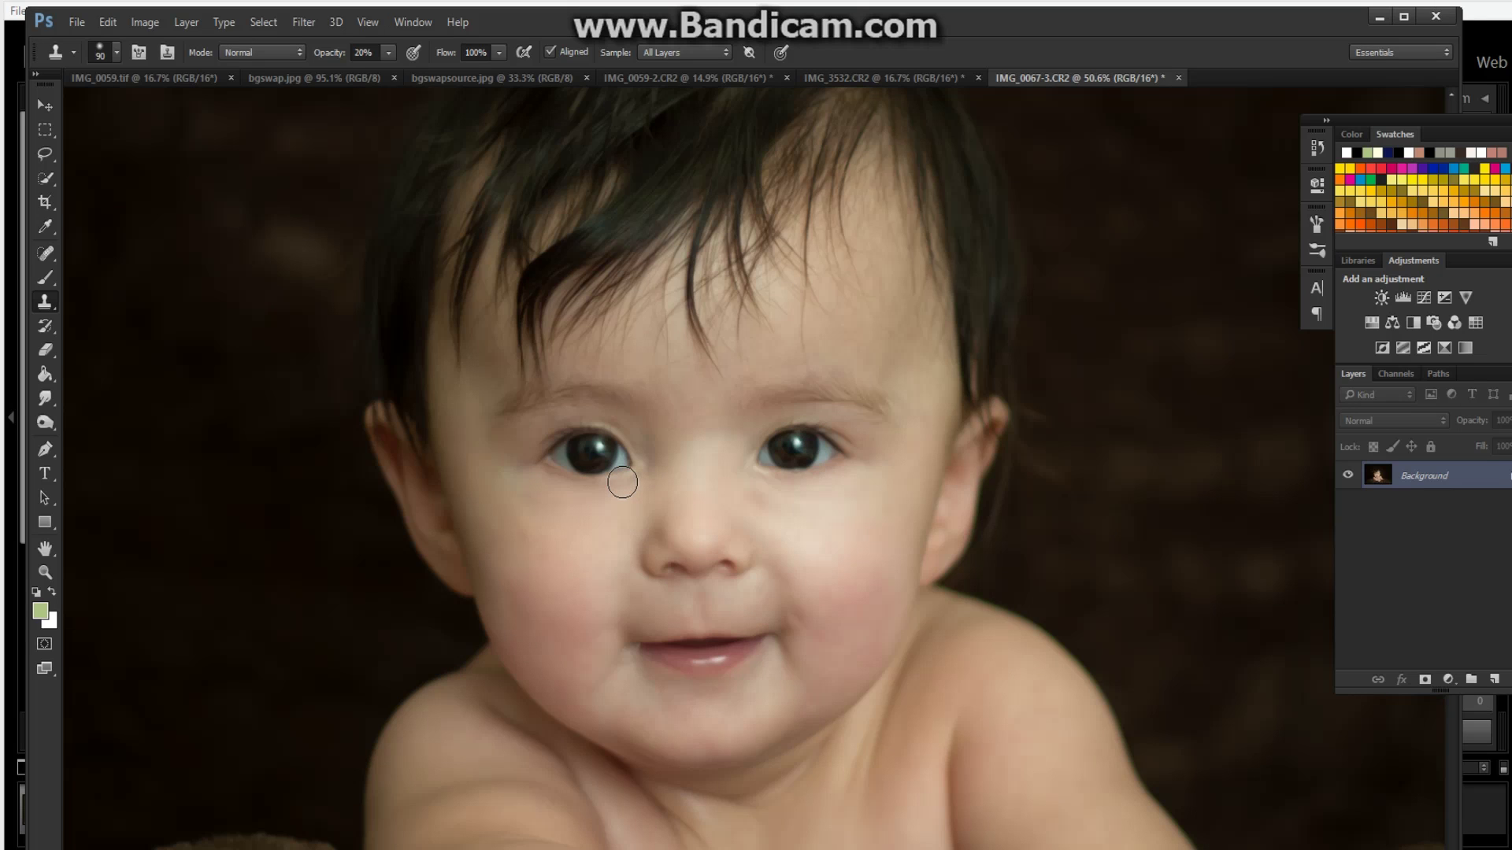